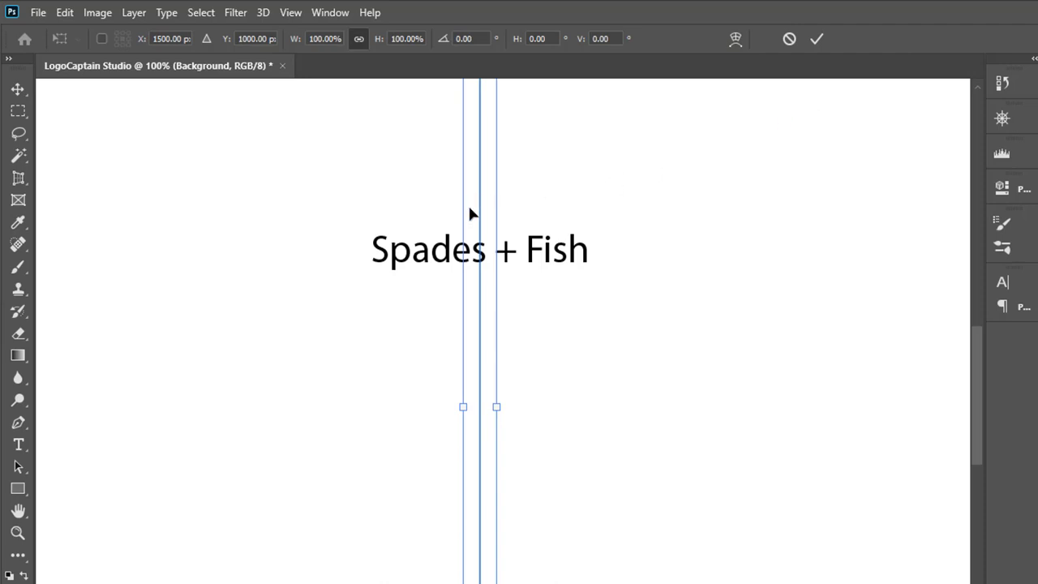
Step: Commit the vertical symmetry path and set the Brush tool's size to 10 px
{"action": "left_click", "coordinate": [16, 270]}
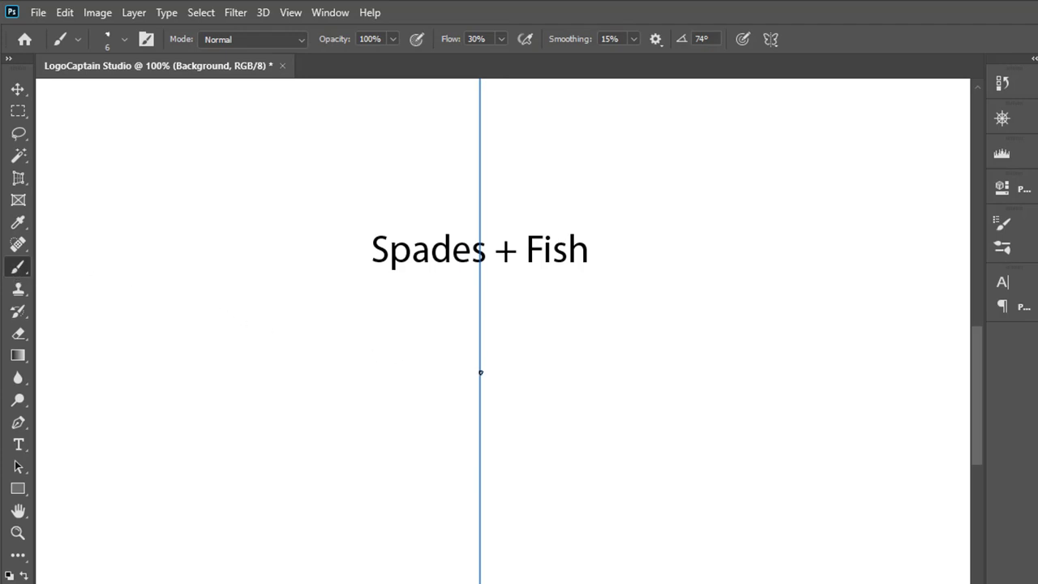
{"action": "left_click", "coordinate": [123, 39]}
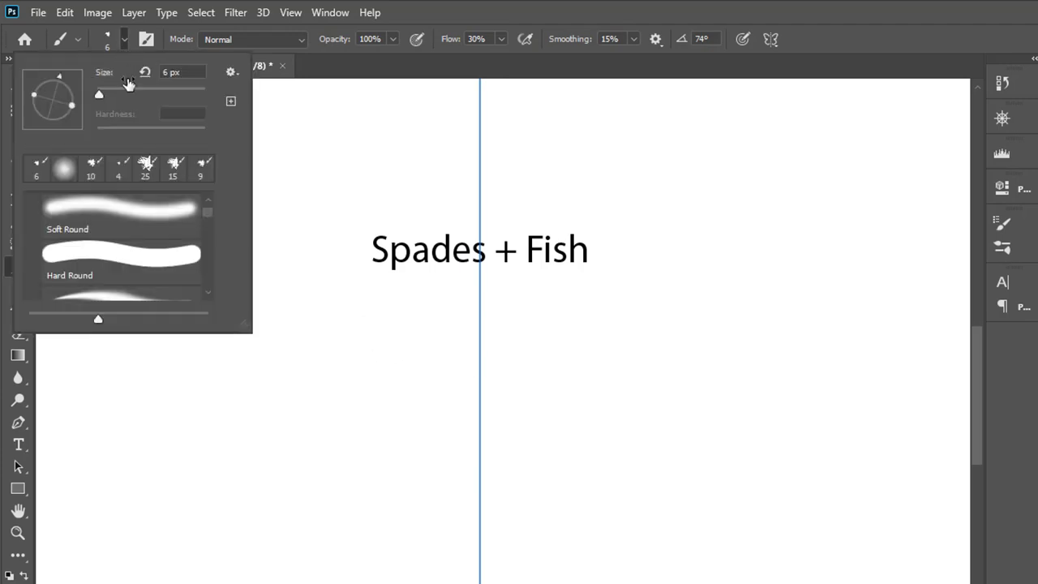
{"action": "key", "text": "Up"}
{"action": "key", "text": "Up"}
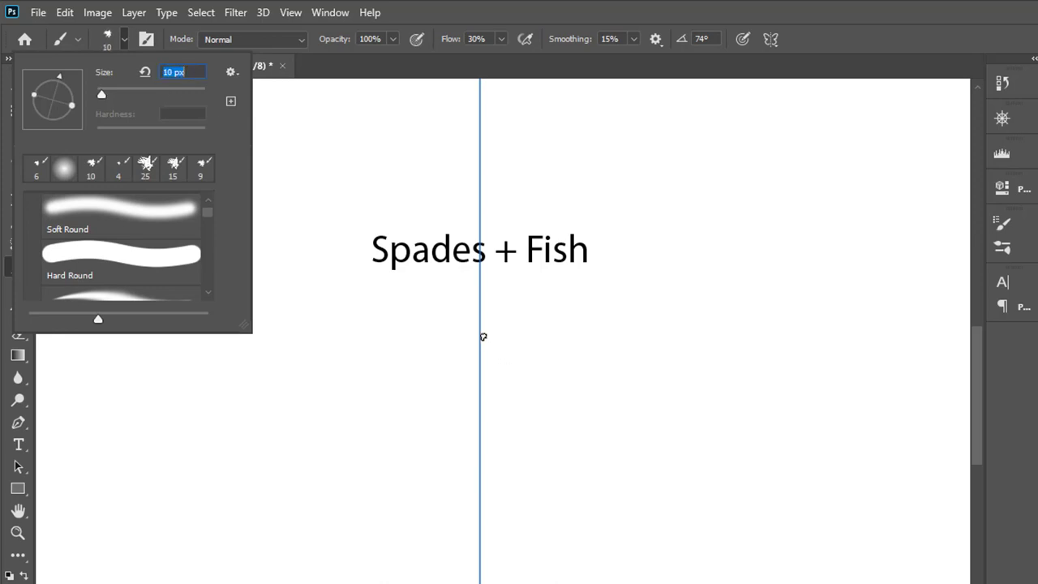
{"action": "key", "text": "Return"}
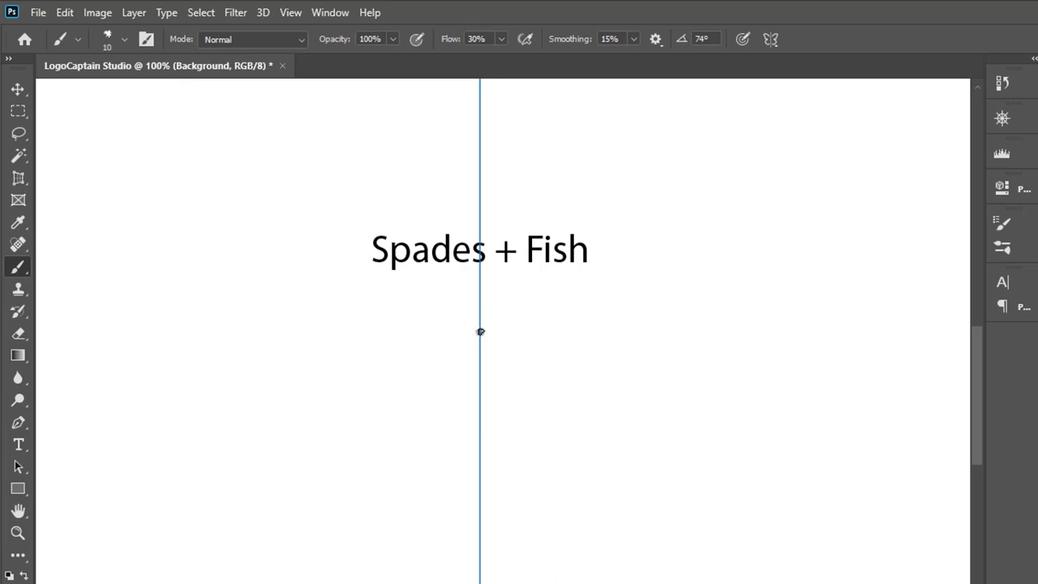
Step: Sketch a mirrored spade beneath the "Spades + Fish" text, with an inner fish body, an eye and a small triangular base
{"action": "mouse_move", "coordinate": [480, 331]}
{"action": "left_mouse_down"}
{"action": "mouse_move", "coordinate": [396, 426]}
{"action": "mouse_move", "coordinate": [408, 419]}
{"action": "mouse_move", "coordinate": [426, 471]}
{"action": "left_mouse_up"}
{"action": "mouse_move", "coordinate": [396, 438]}
{"action": "left_mouse_down"}
{"action": "mouse_move", "coordinate": [402, 430]}
{"action": "mouse_move", "coordinate": [440, 489]}
{"action": "mouse_move", "coordinate": [495, 438]}
{"action": "mouse_move", "coordinate": [482, 380]}
{"action": "mouse_move", "coordinate": [497, 416]}
{"action": "mouse_move", "coordinate": [479, 475]}
{"action": "mouse_move", "coordinate": [405, 503]}
{"action": "mouse_move", "coordinate": [446, 504]}
{"action": "mouse_move", "coordinate": [489, 457]}
{"action": "mouse_move", "coordinate": [479, 401]}
{"action": "left_mouse_up"}
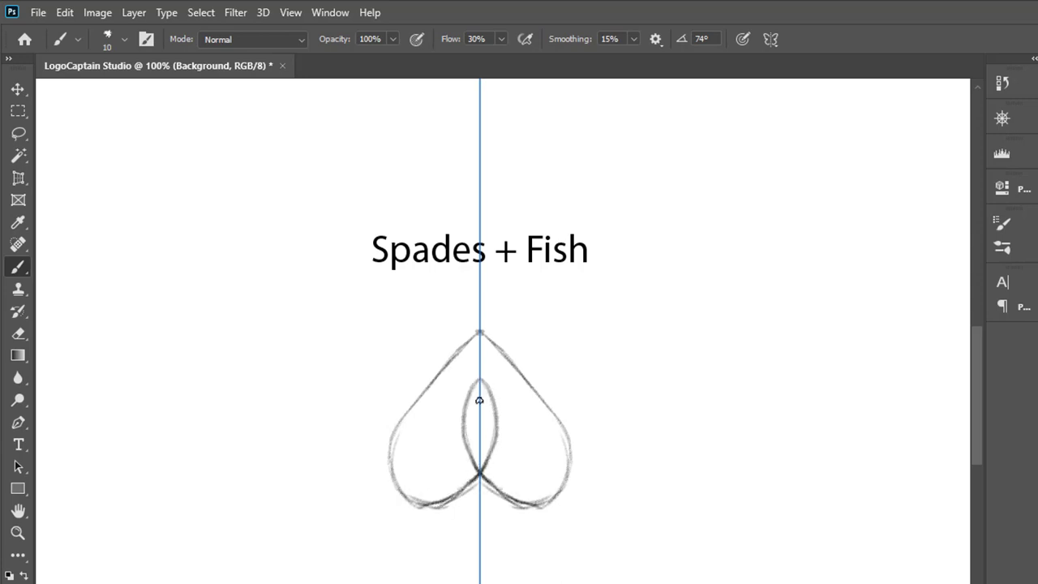
{"action": "mouse_move", "coordinate": [484, 332]}
{"action": "left_mouse_down"}
{"action": "mouse_move", "coordinate": [401, 412]}
{"action": "mouse_move", "coordinate": [391, 441]}
{"action": "mouse_move", "coordinate": [432, 379]}
{"action": "mouse_move", "coordinate": [393, 434]}
{"action": "mouse_move", "coordinate": [414, 504]}
{"action": "left_mouse_up"}
{"action": "mouse_move", "coordinate": [481, 492]}
{"action": "left_mouse_down"}
{"action": "mouse_move", "coordinate": [447, 532]}
{"action": "mouse_move", "coordinate": [475, 530]}
{"action": "mouse_move", "coordinate": [464, 515]}
{"action": "mouse_move", "coordinate": [480, 494]}
{"action": "mouse_move", "coordinate": [467, 428]}
{"action": "mouse_move", "coordinate": [481, 380]}
{"action": "left_mouse_up"}
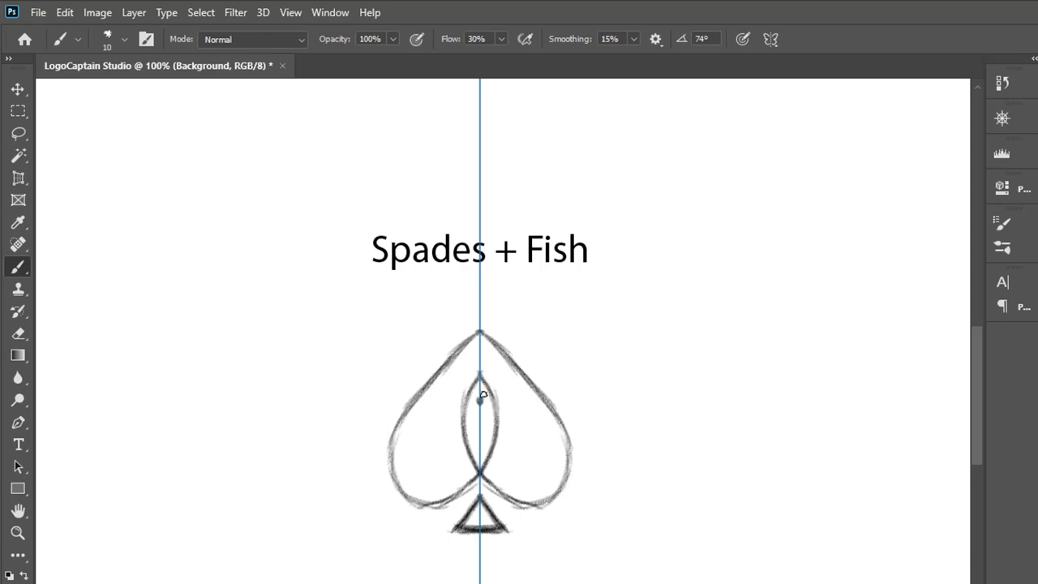
Step: Darken and smooth the spade's outer outline with further mirrored brush strokes up to its tip
{"action": "mouse_move", "coordinate": [481, 330]}
{"action": "left_mouse_down"}
{"action": "mouse_move", "coordinate": [398, 431]}
{"action": "mouse_move", "coordinate": [397, 468]}
{"action": "mouse_move", "coordinate": [412, 504]}
{"action": "mouse_move", "coordinate": [410, 484]}
{"action": "mouse_move", "coordinate": [420, 504]}
{"action": "mouse_move", "coordinate": [478, 472]}
{"action": "left_mouse_up"}
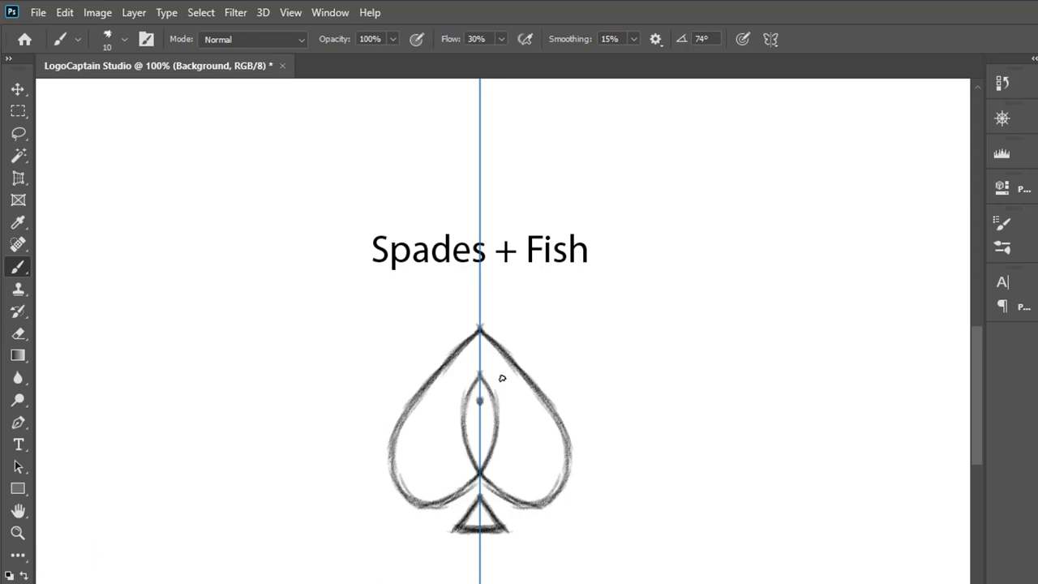
{"action": "mouse_move", "coordinate": [406, 496]}
{"action": "left_mouse_down"}
{"action": "mouse_move", "coordinate": [395, 461]}
{"action": "mouse_move", "coordinate": [412, 500]}
{"action": "left_mouse_up"}
{"action": "mouse_move", "coordinate": [400, 462]}
{"action": "left_mouse_down"}
{"action": "mouse_move", "coordinate": [427, 391]}
{"action": "mouse_move", "coordinate": [479, 325]}
{"action": "left_mouse_up"}
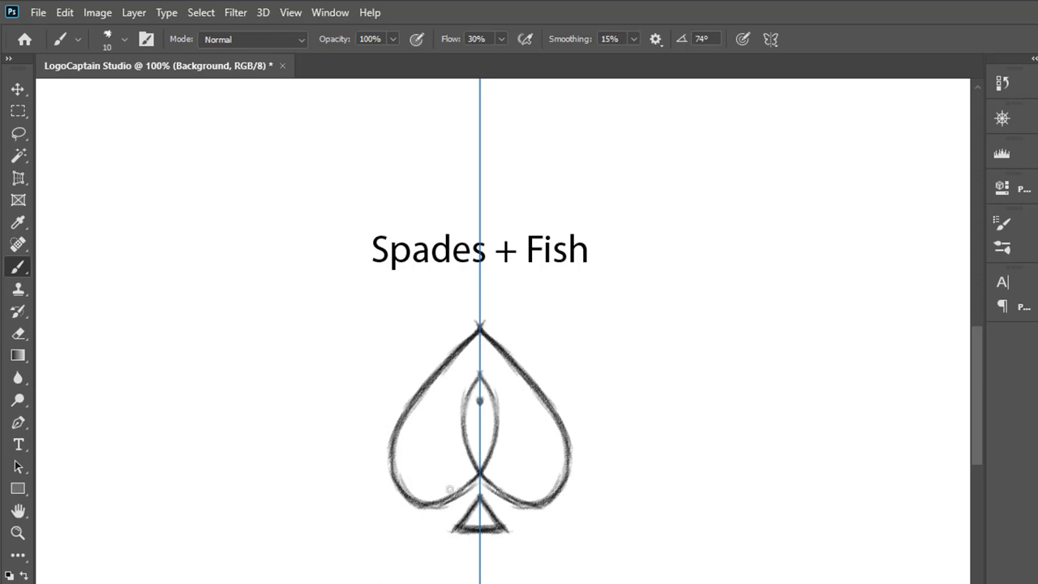
Step: Select a rectangular area around the whole spade sketch, leaving out the text, and get it ready to move
{"action": "left_click", "coordinate": [18, 111]}
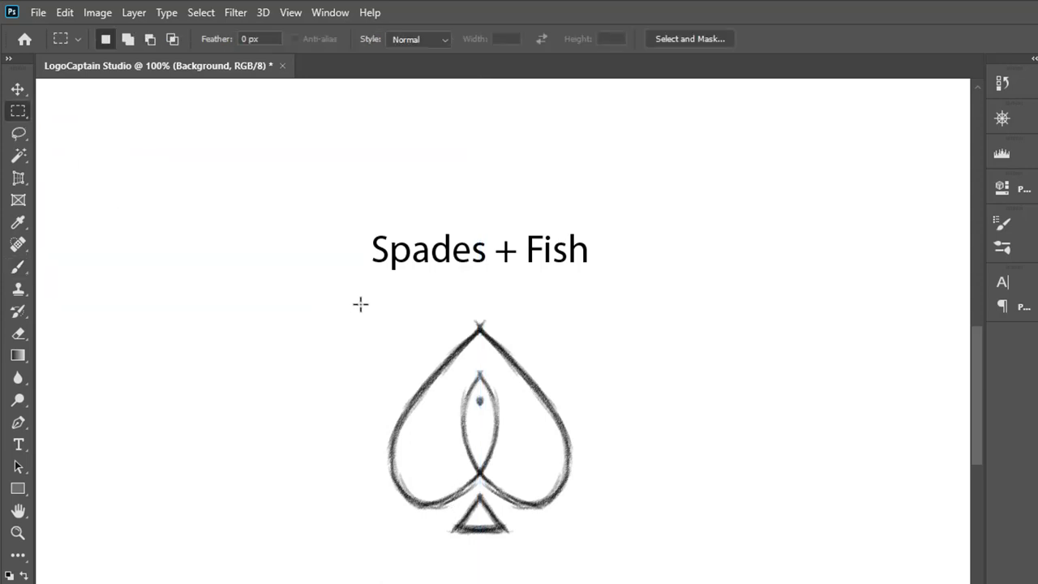
{"action": "mouse_move", "coordinate": [360, 305]}
{"action": "left_mouse_down"}
{"action": "mouse_move", "coordinate": [436, 421]}
{"action": "mouse_move", "coordinate": [595, 524]}
{"action": "mouse_move", "coordinate": [613, 556]}
{"action": "mouse_move", "coordinate": [605, 560]}
{"action": "left_mouse_up"}
{"action": "left_click", "coordinate": [19, 91]}
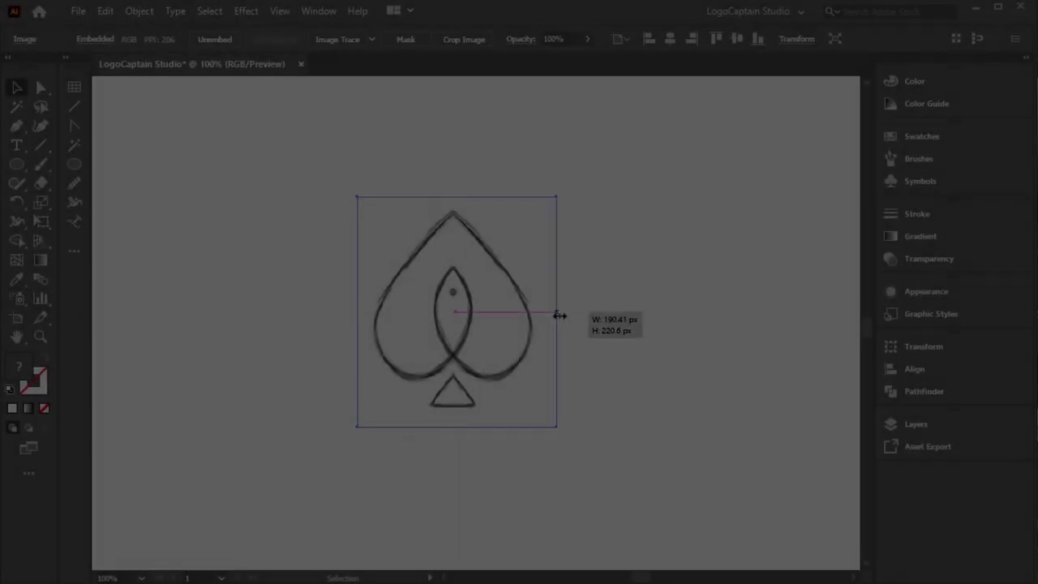
Step: Switch to Illustrator, adjust the placed sketch's width and set its opacity to 50%
{"action": "left_click_drag", "start_coordinate": [560, 315], "coordinate": [527, 324]}
{"action": "left_click", "coordinate": [311, 297]}
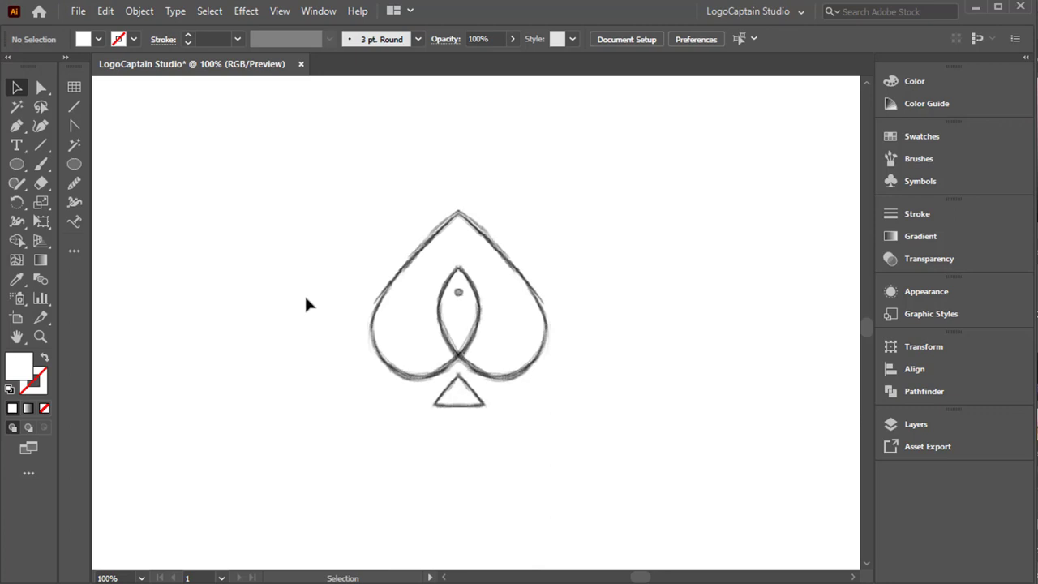
{"action": "left_click_drag", "start_coordinate": [306, 298], "coordinate": [375, 328]}
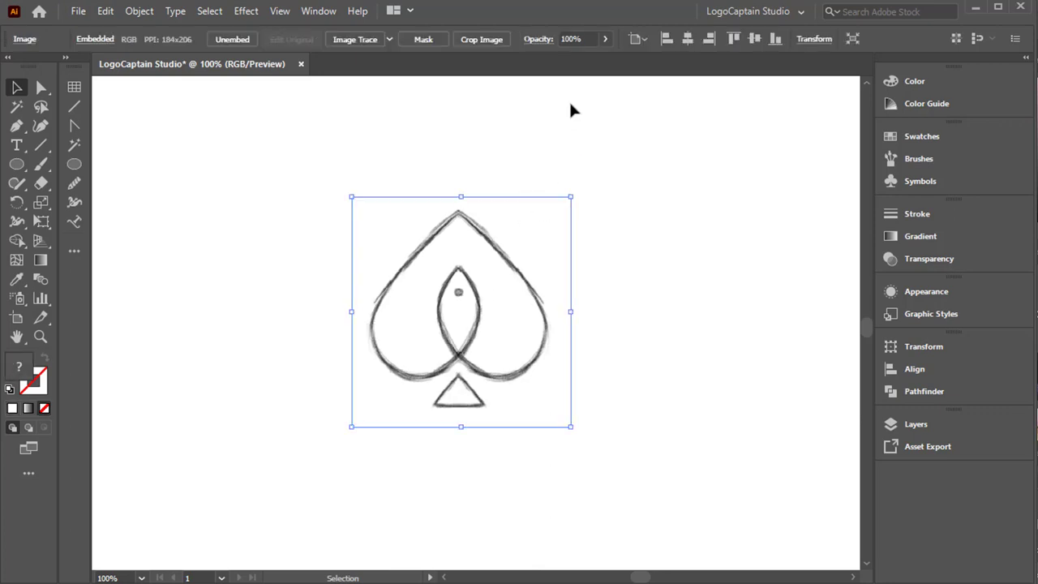
{"action": "left_click", "coordinate": [562, 39]}
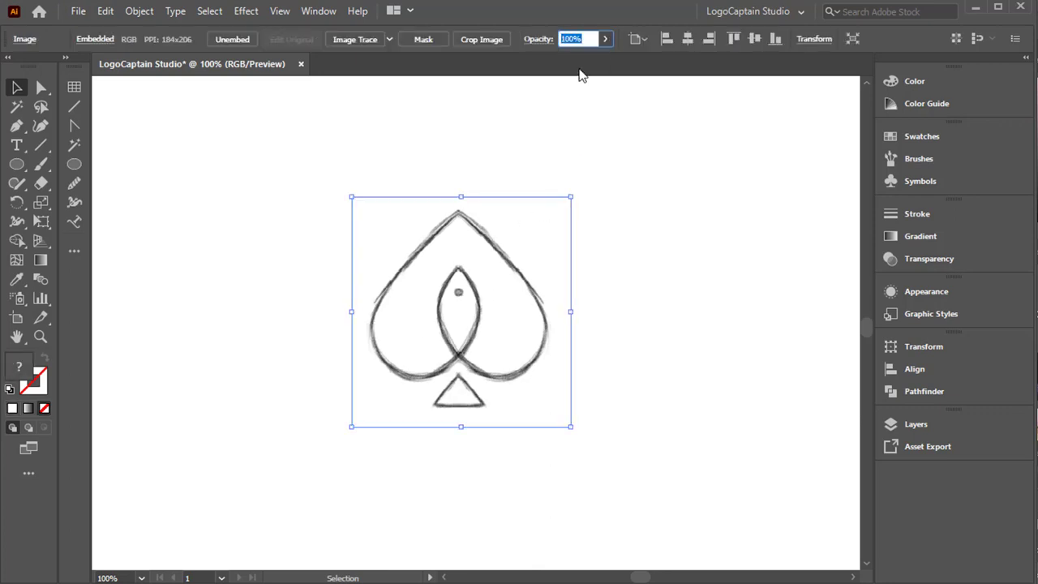
{"action": "type", "text": "50"}
{"action": "key", "text": "Return"}
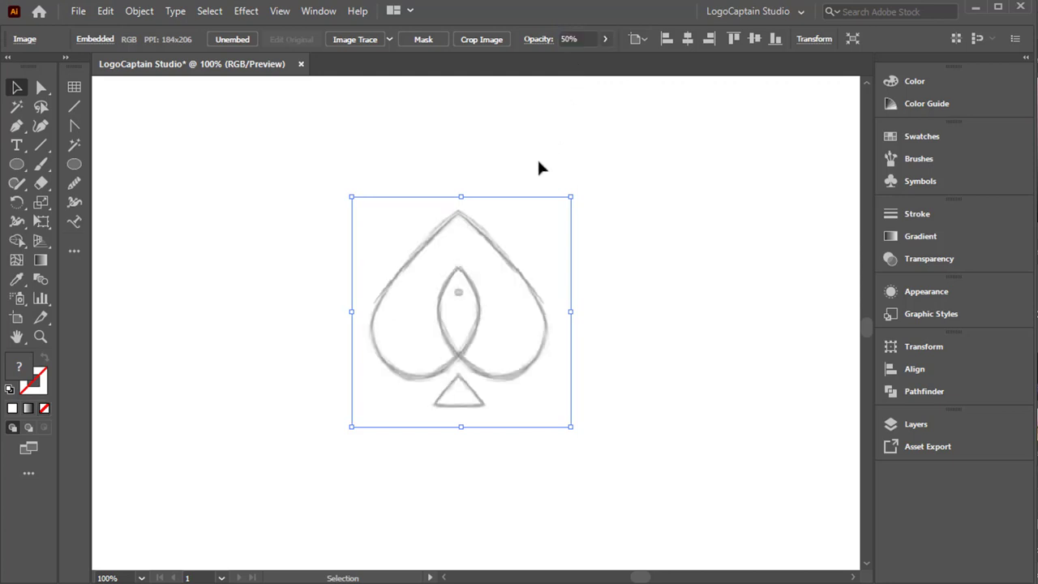
Step: Lock the faded sketch image as a tracing template
{"action": "left_click", "coordinate": [138, 10]}
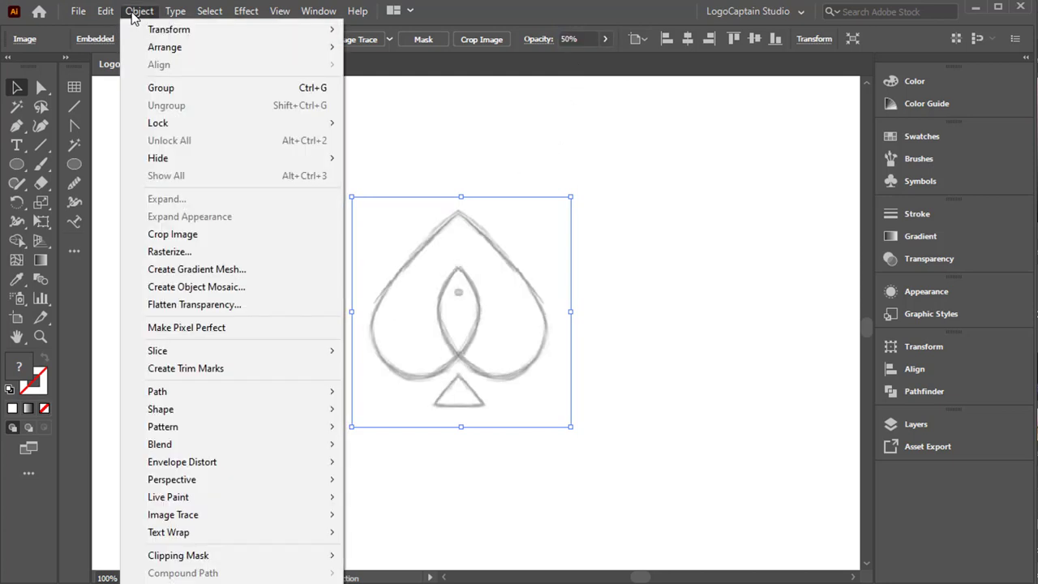
{"action": "mouse_move", "coordinate": [156, 127]}
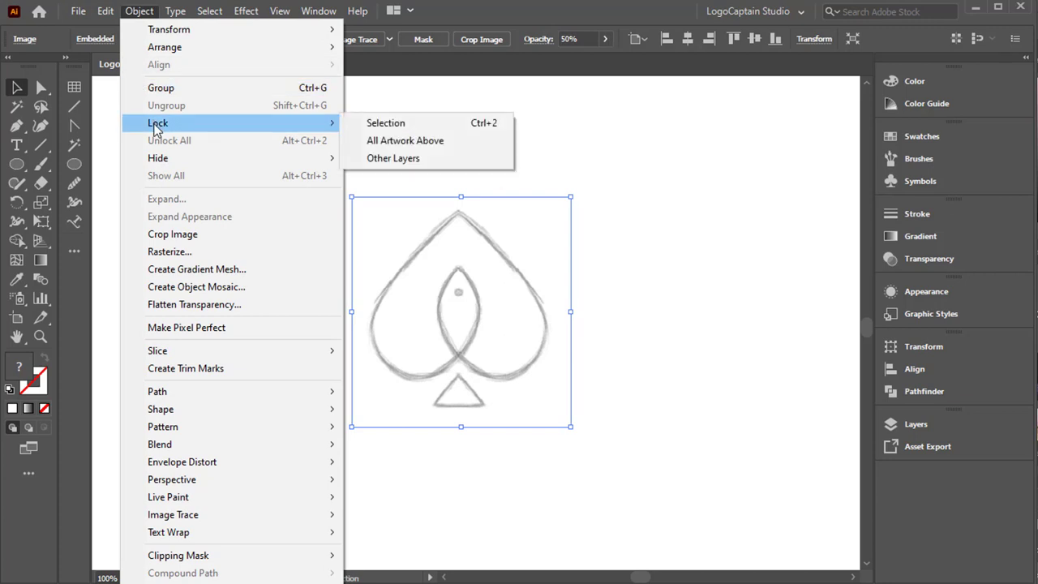
{"action": "left_click", "coordinate": [386, 123]}
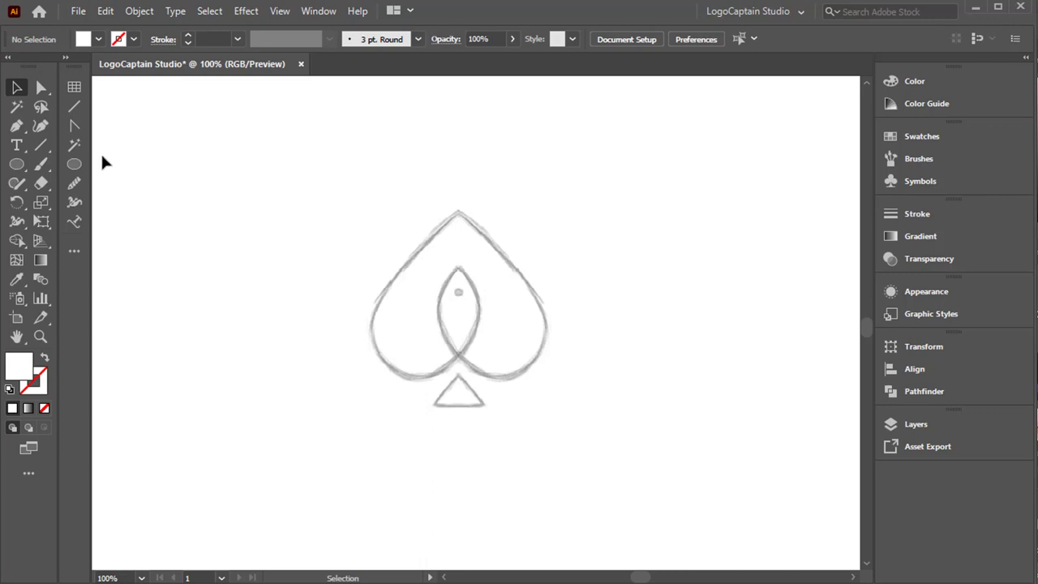
Step: Set up the Ellipse tool with no fill and a near-black 1 pt stroke
{"action": "left_click", "coordinate": [23, 164]}
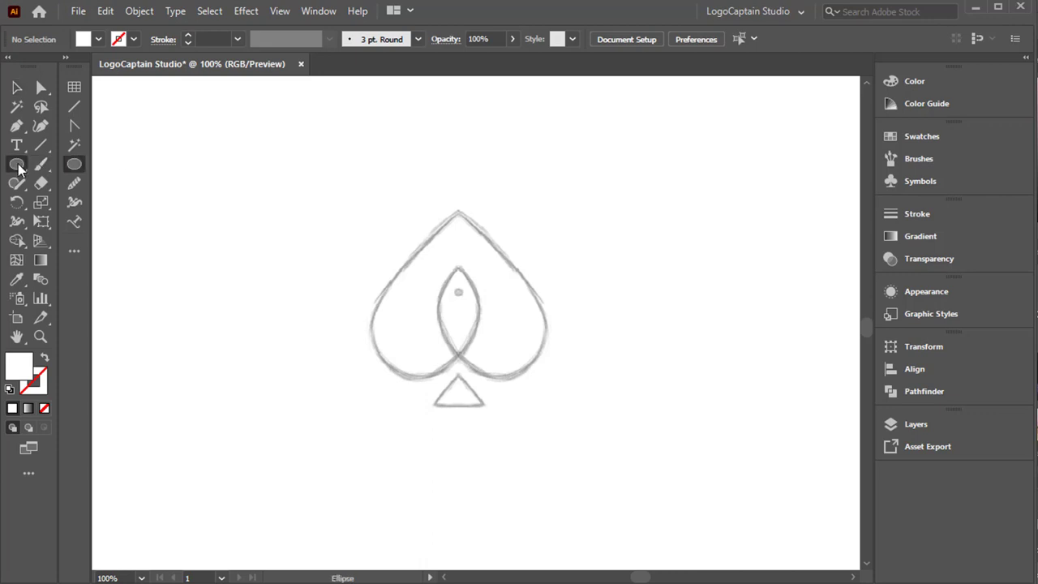
{"action": "left_click", "coordinate": [41, 357]}
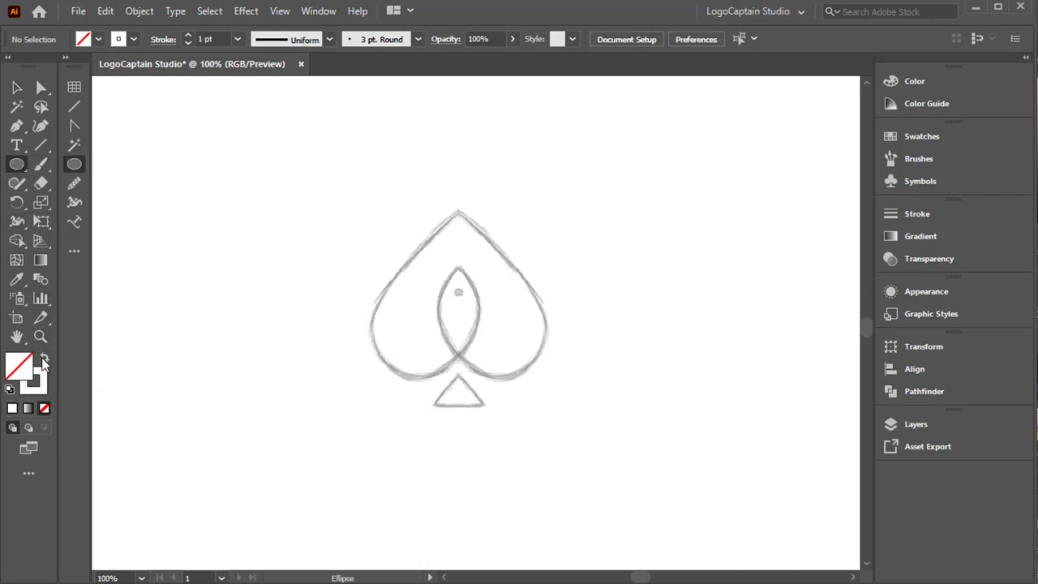
{"action": "left_click", "coordinate": [133, 40]}
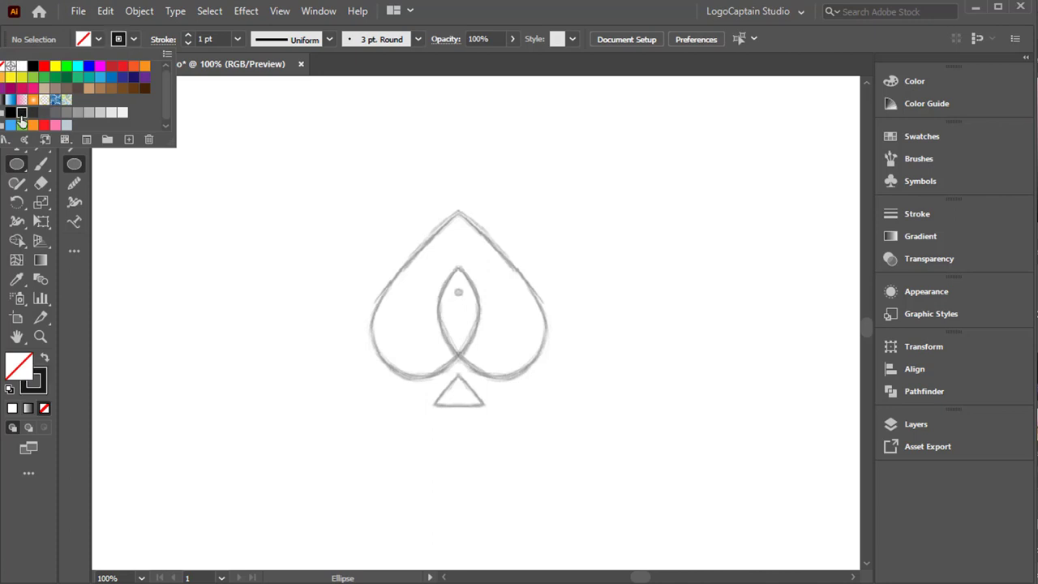
{"action": "left_click", "coordinate": [22, 112]}
Step: Draw a circle about 116 px in diameter over the spade's left lobe and duplicate it horizontally over the right lobe
{"action": "left_click", "coordinate": [418, 319]}
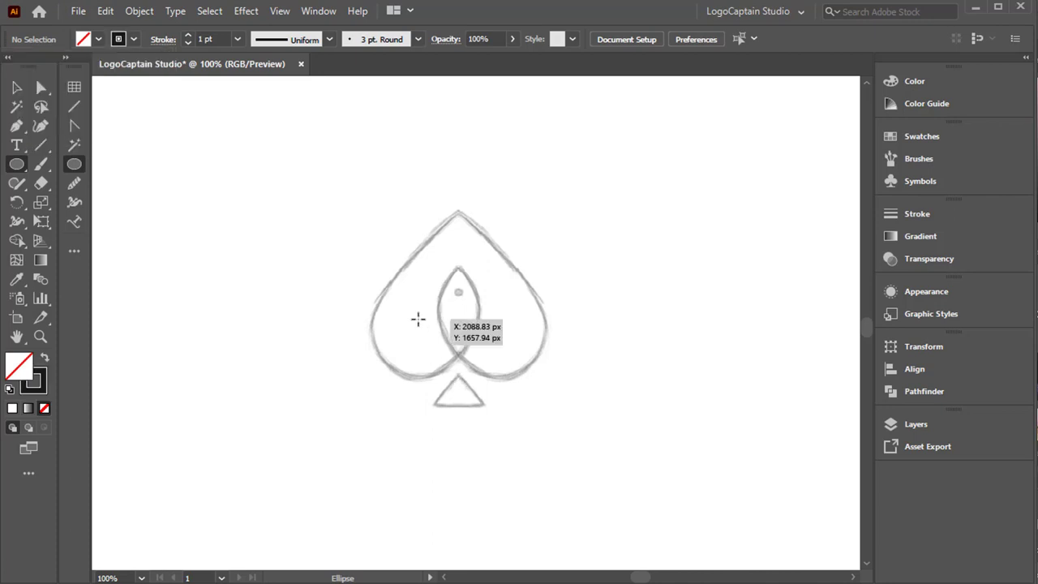
{"action": "left_click_drag", "start_coordinate": [418, 320], "coordinate": [479, 358]}
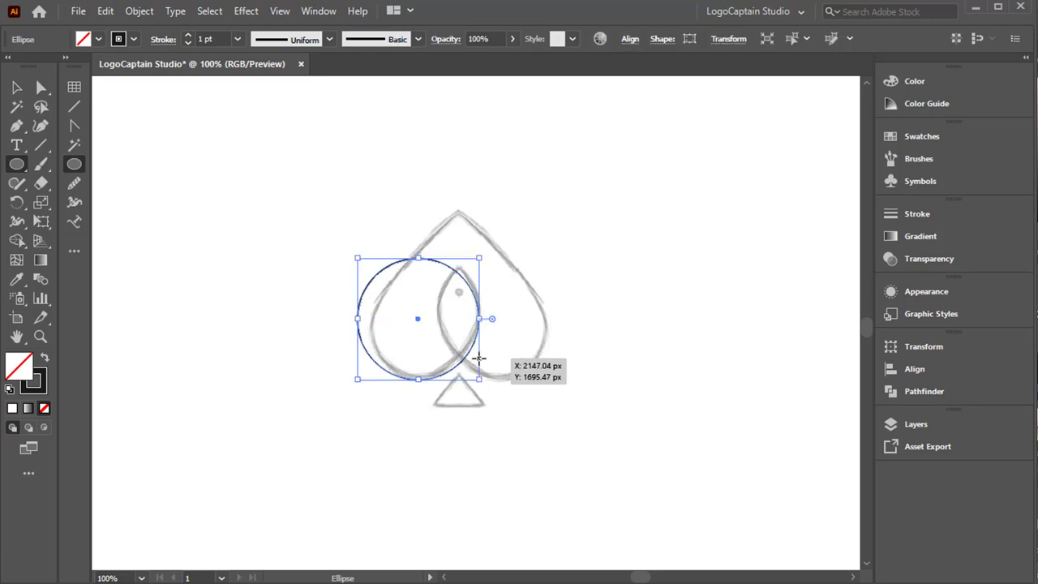
{"action": "left_click", "coordinate": [16, 86]}
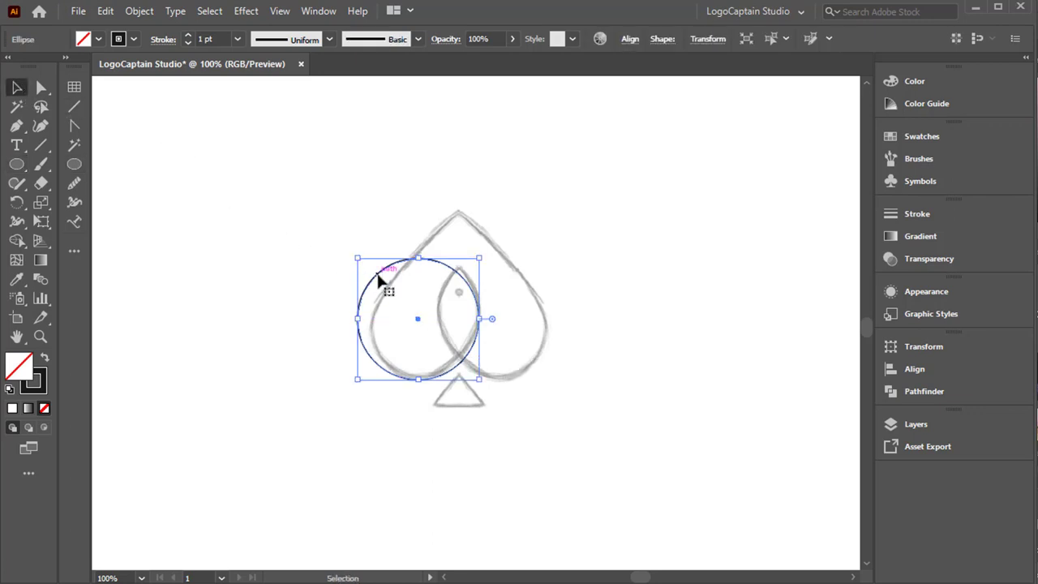
{"action": "left_click_drag", "start_coordinate": [378, 277], "coordinate": [469, 278]}
Step: Nudge both circles together slightly left and up so they line up with the sketched lobes and fish
{"action": "left_click", "coordinate": [444, 253]}
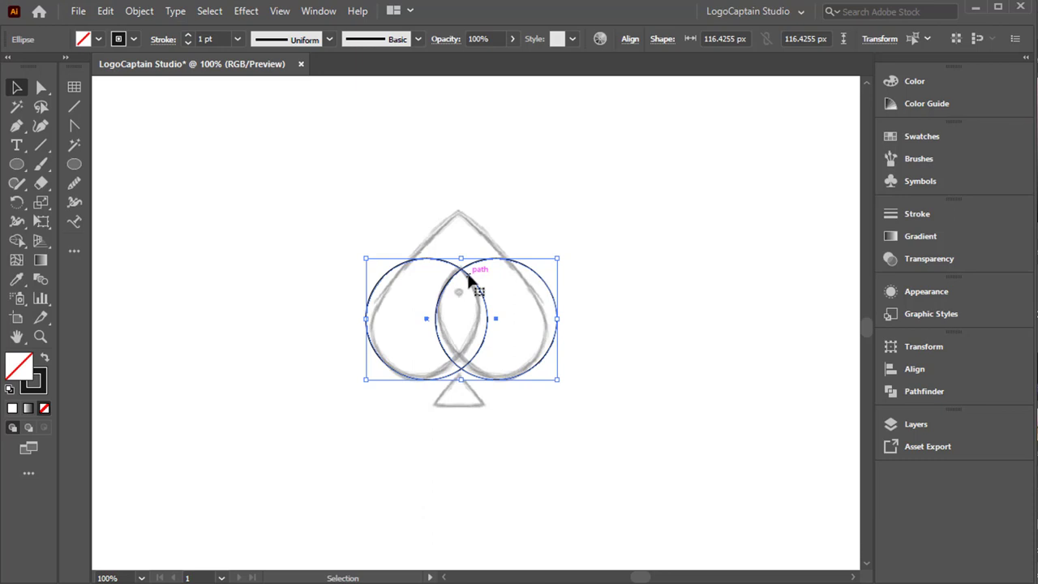
{"action": "key", "text": "Left"}
{"action": "key", "text": "Left"}
{"action": "key", "text": "Left"}
{"action": "key", "text": "Left"}
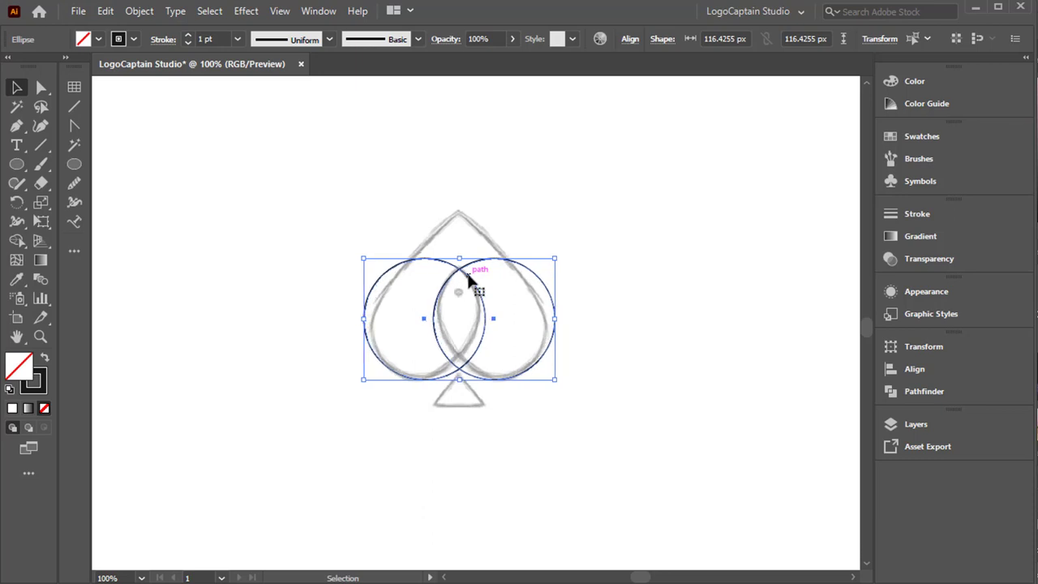
{"action": "key", "text": "Up"}
{"action": "key", "text": "Up"}
{"action": "key", "text": "Up"}
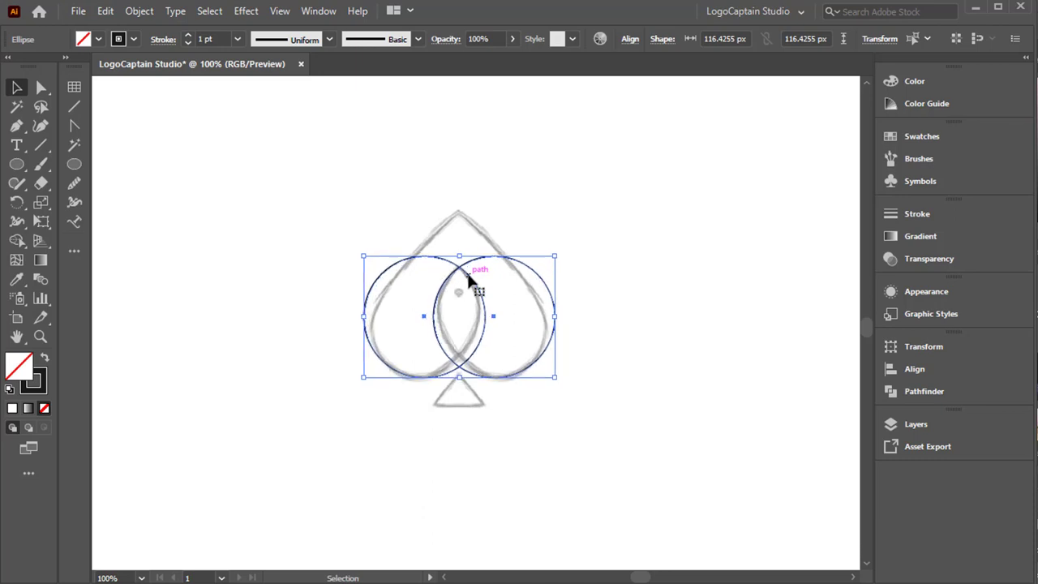
{"action": "left_click", "coordinate": [476, 219]}
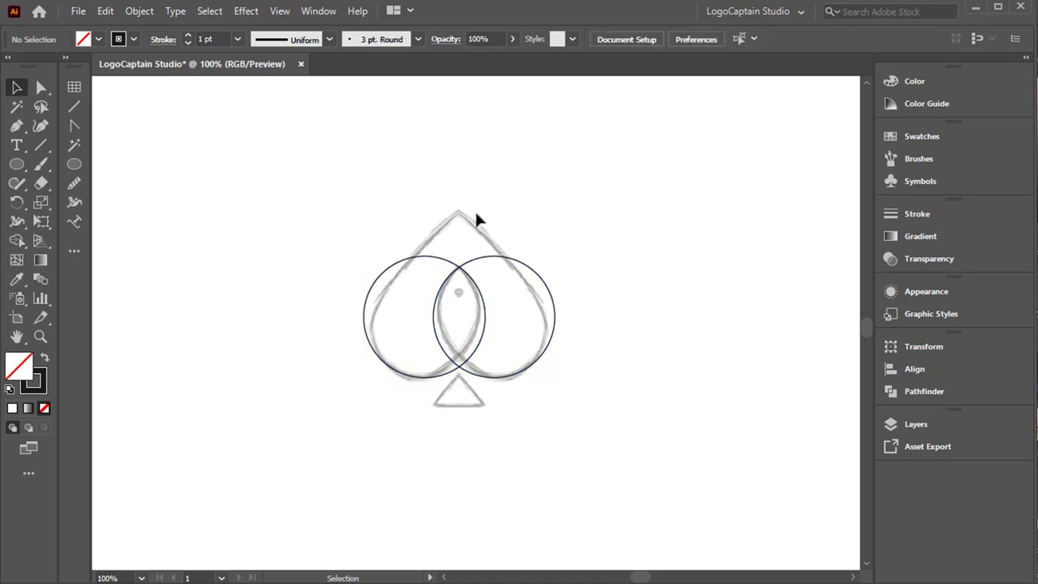
Step: Rotate each of the two circles by 45° so their anchor points sit on the diagonals
{"action": "left_click", "coordinate": [508, 261]}
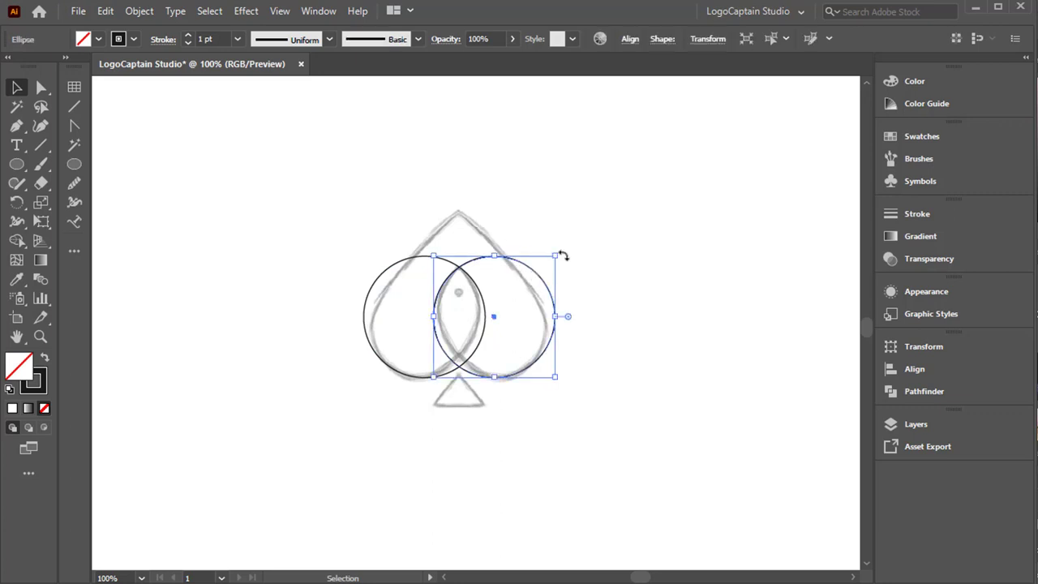
{"action": "left_click_drag", "start_coordinate": [562, 248], "coordinate": [527, 225]}
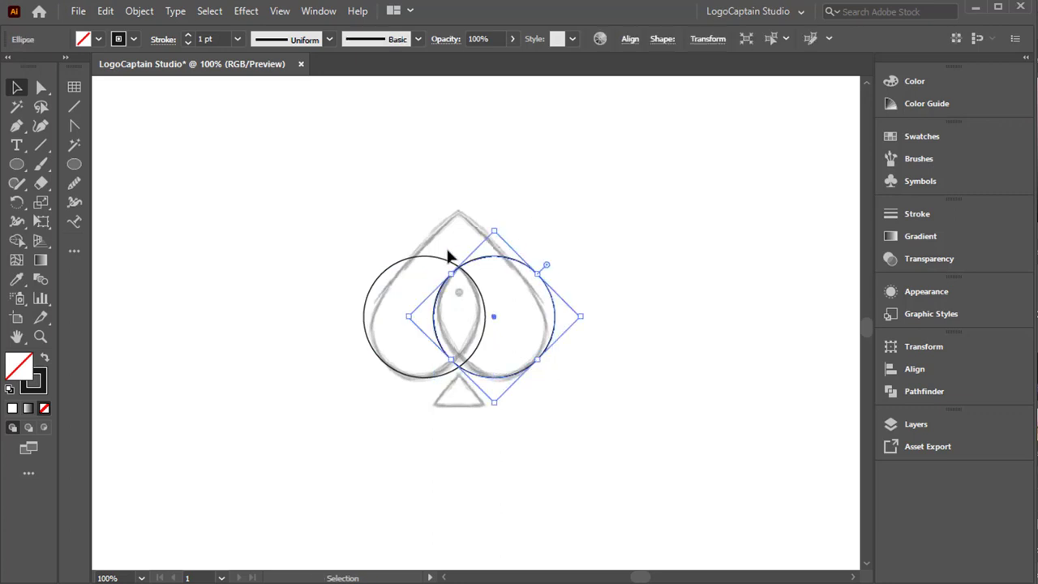
{"action": "left_click", "coordinate": [425, 257]}
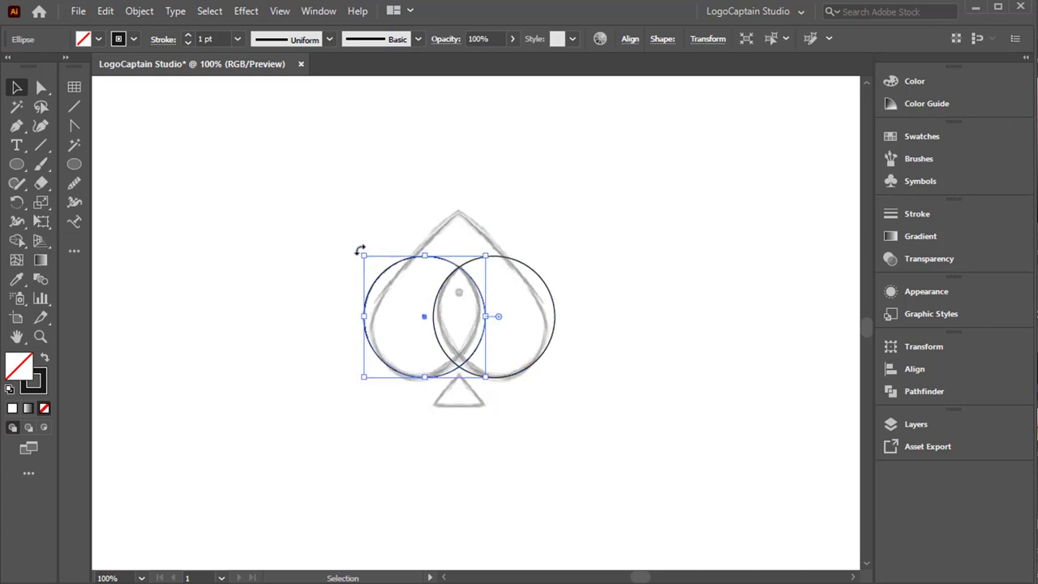
{"action": "left_click_drag", "start_coordinate": [360, 250], "coordinate": [405, 236]}
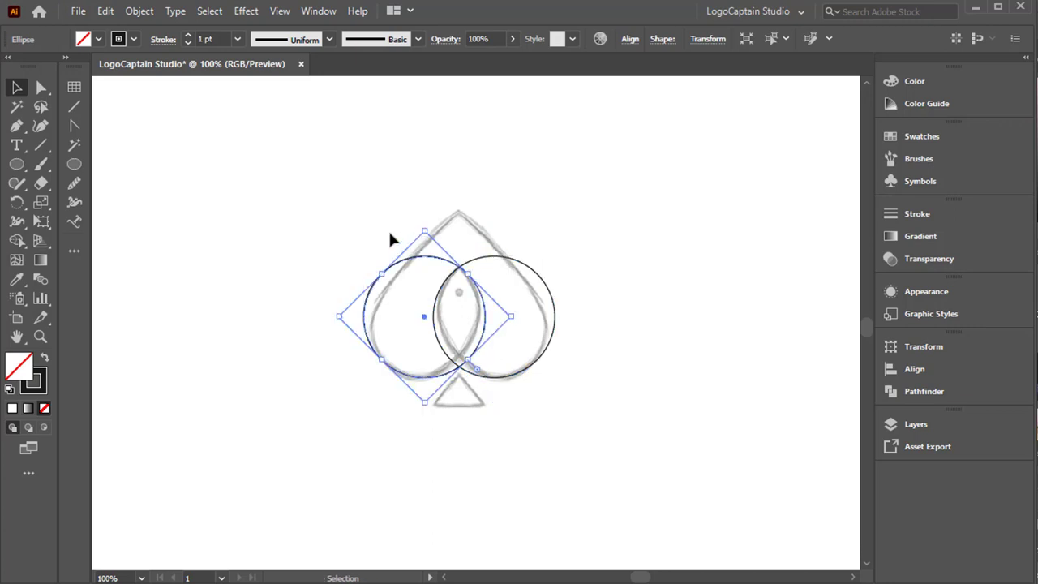
{"action": "left_click", "coordinate": [390, 236]}
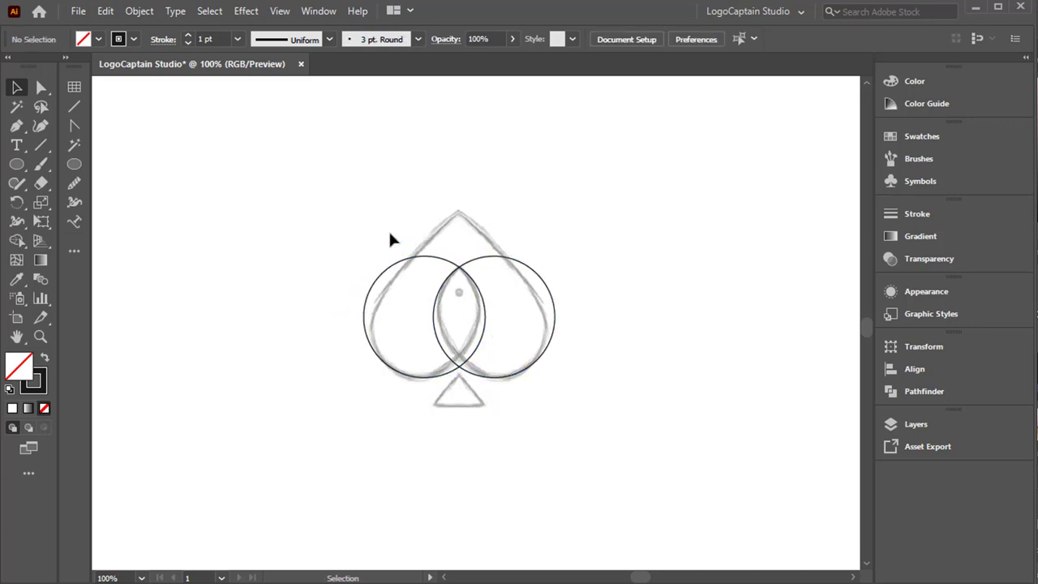
Step: Draw two 45° lines from the circles' outer upper anchor points so that they cross above the spade's tip
{"action": "left_click", "coordinate": [41, 144]}
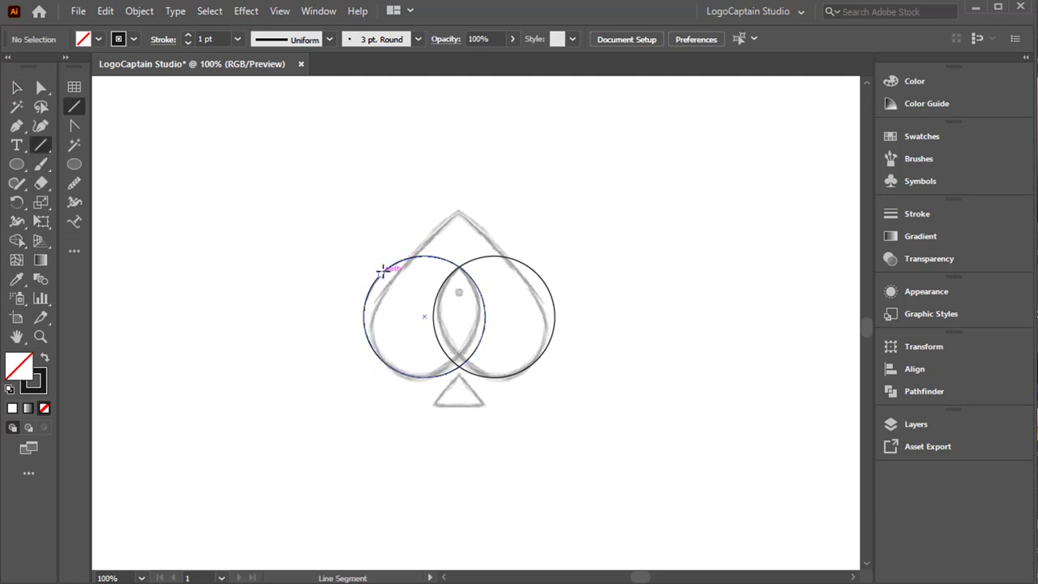
{"action": "left_click_drag", "start_coordinate": [381, 273], "coordinate": [553, 187]}
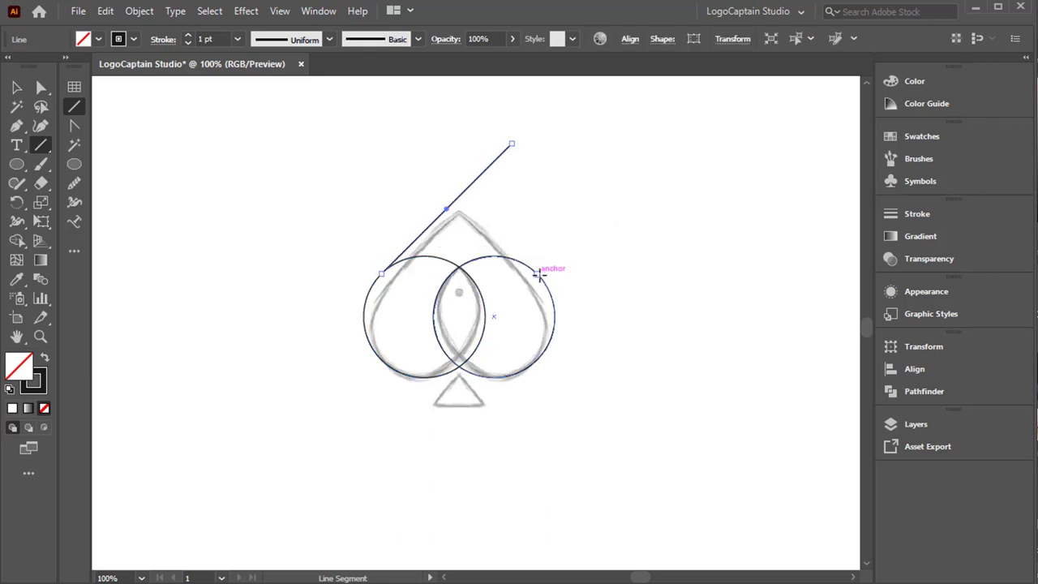
{"action": "left_click_drag", "start_coordinate": [539, 274], "coordinate": [407, 144]}
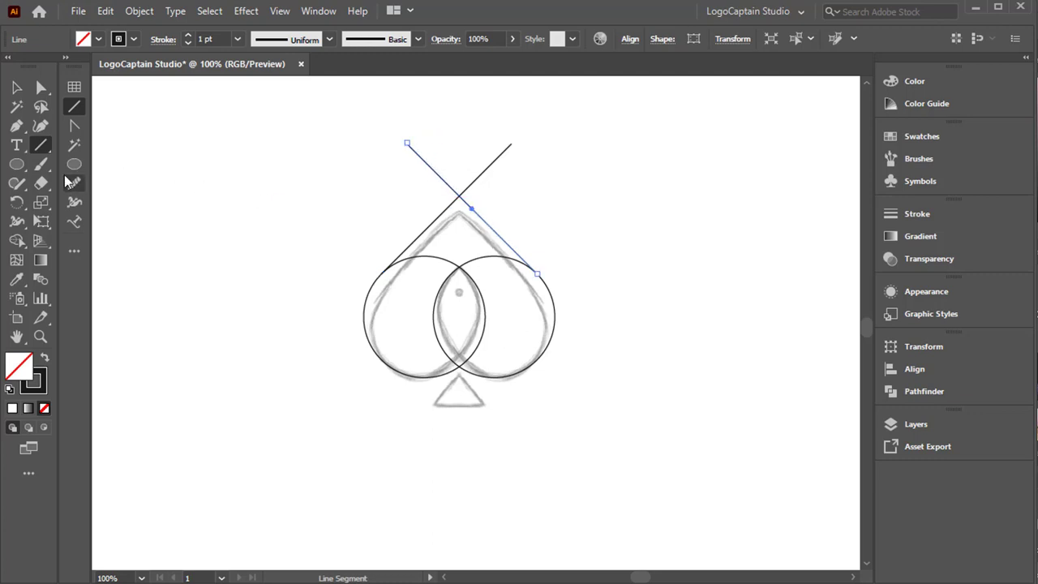
Step: Create a three-sided polygon with a 50 px radius in the empty area beside the spade
{"action": "left_click", "coordinate": [19, 166]}
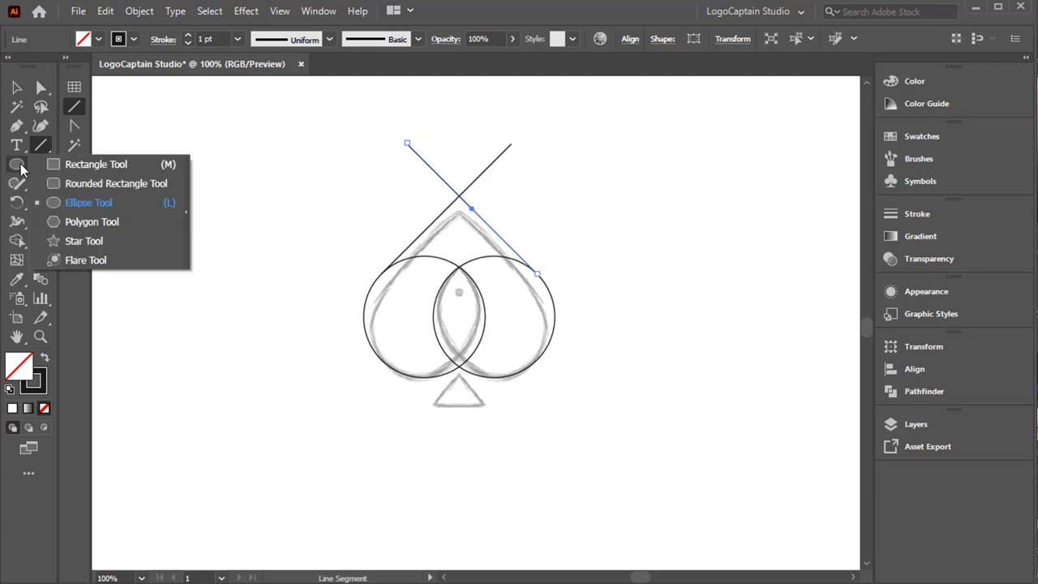
{"action": "left_click", "coordinate": [85, 221]}
{"action": "left_click", "coordinate": [301, 252]}
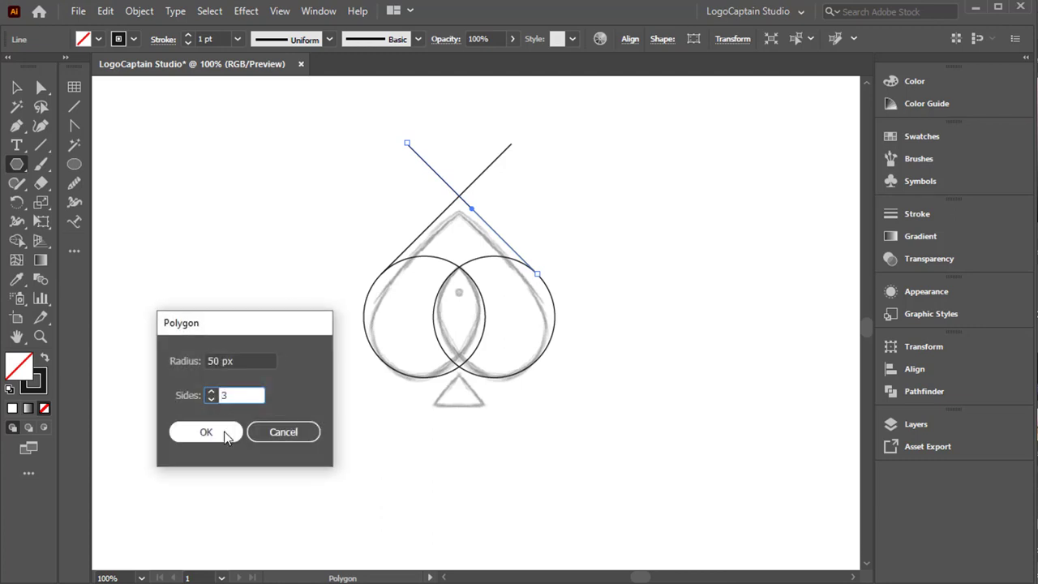
{"action": "left_click", "coordinate": [219, 432]}
Step: Scale the triangle down to about the sketched stem's width and place it over the stem below the spade
{"action": "left_click", "coordinate": [16, 88]}
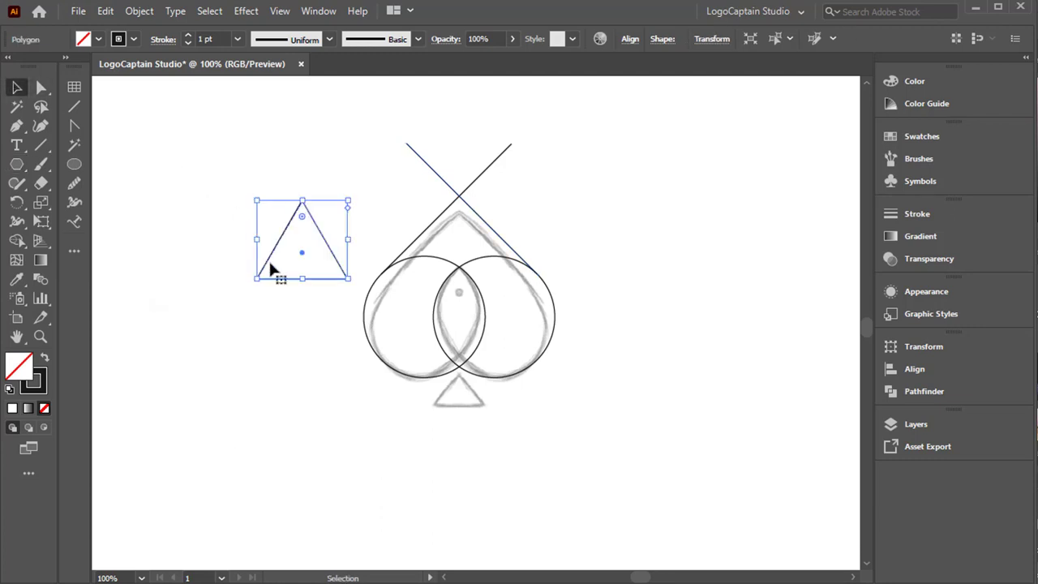
{"action": "left_click_drag", "start_coordinate": [301, 279], "coordinate": [456, 395]}
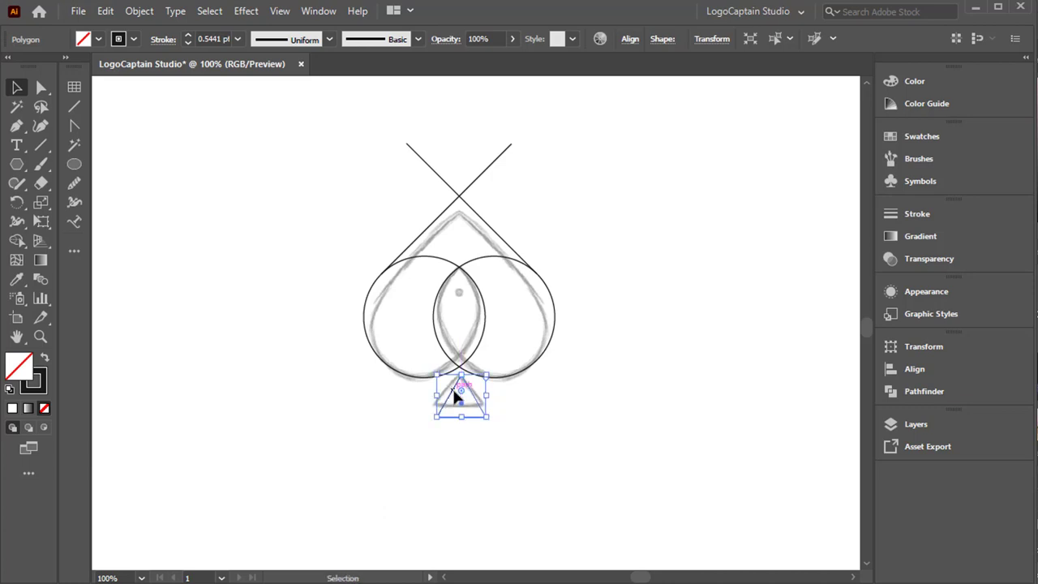
{"action": "left_click", "coordinate": [547, 393]}
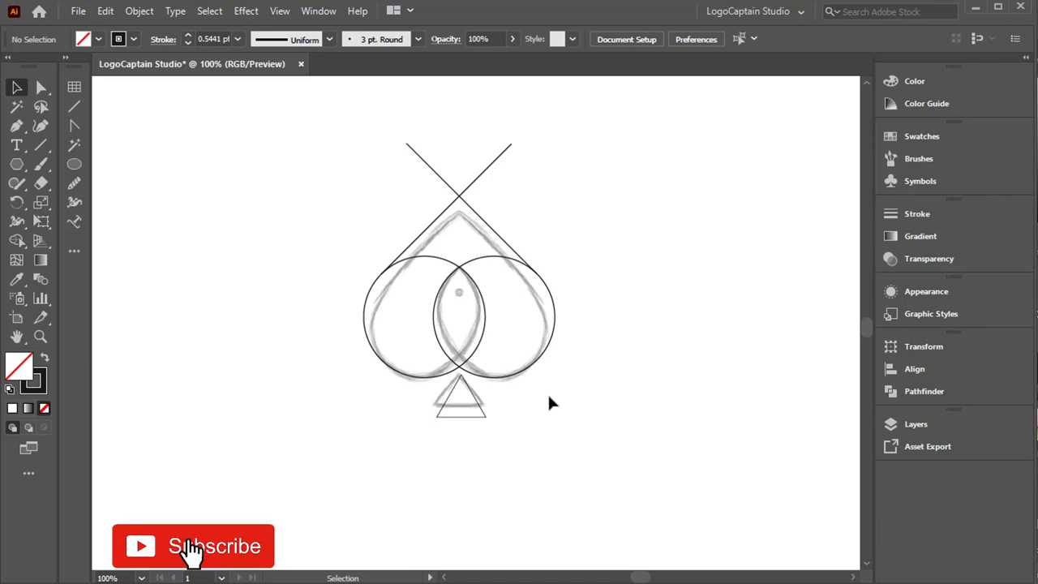
Step: Build a solid black spade from the circles and crossing lines with Shape Builder, removing the fish-shaped overlap and the line ends above the tip
{"action": "left_click_drag", "start_coordinate": [357, 180], "coordinate": [562, 420]}
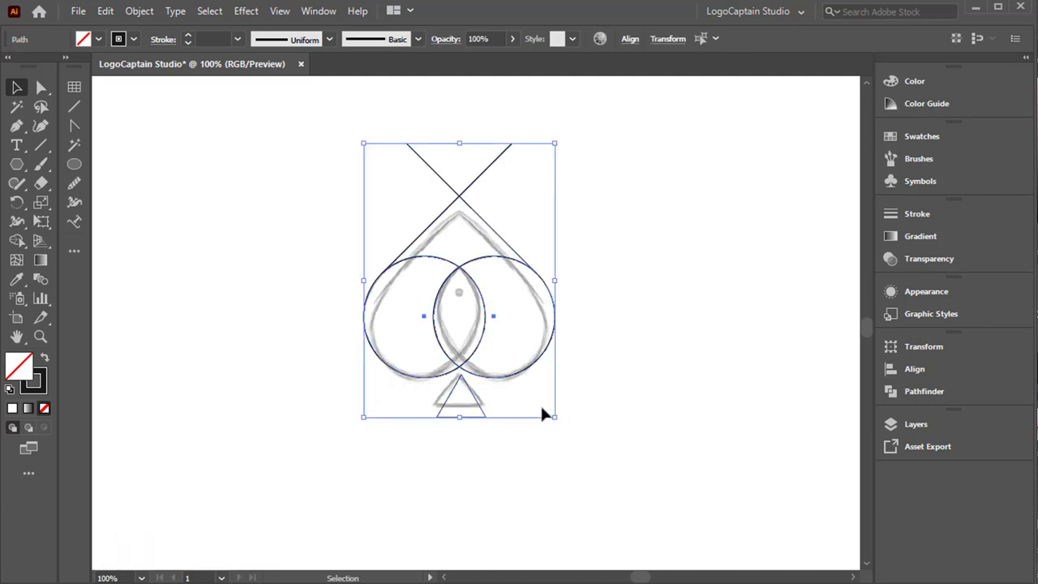
{"action": "left_click", "coordinate": [541, 408]}
{"action": "left_click_drag", "start_coordinate": [349, 179], "coordinate": [565, 363]}
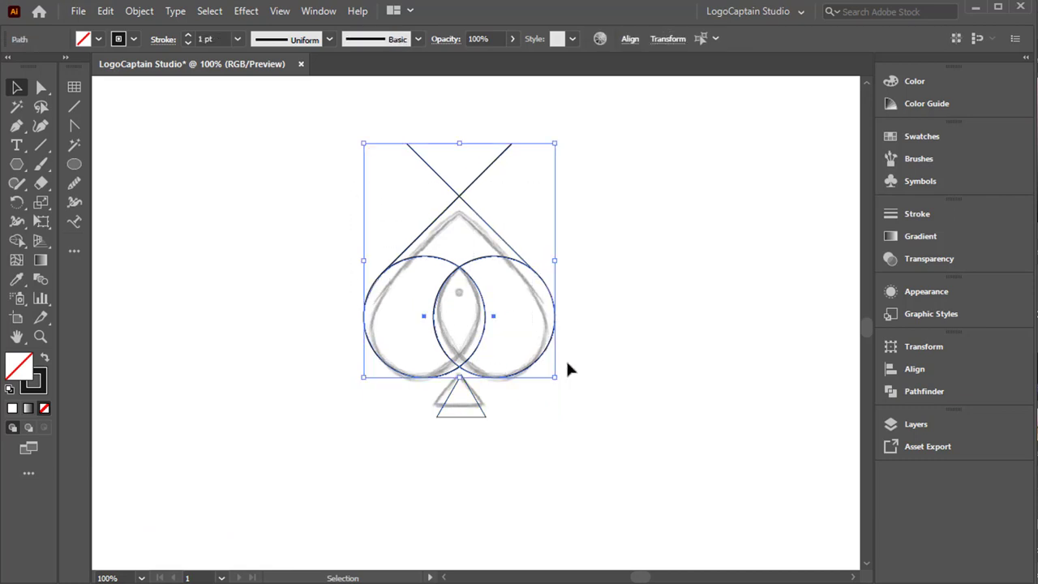
{"action": "left_click", "coordinate": [17, 240]}
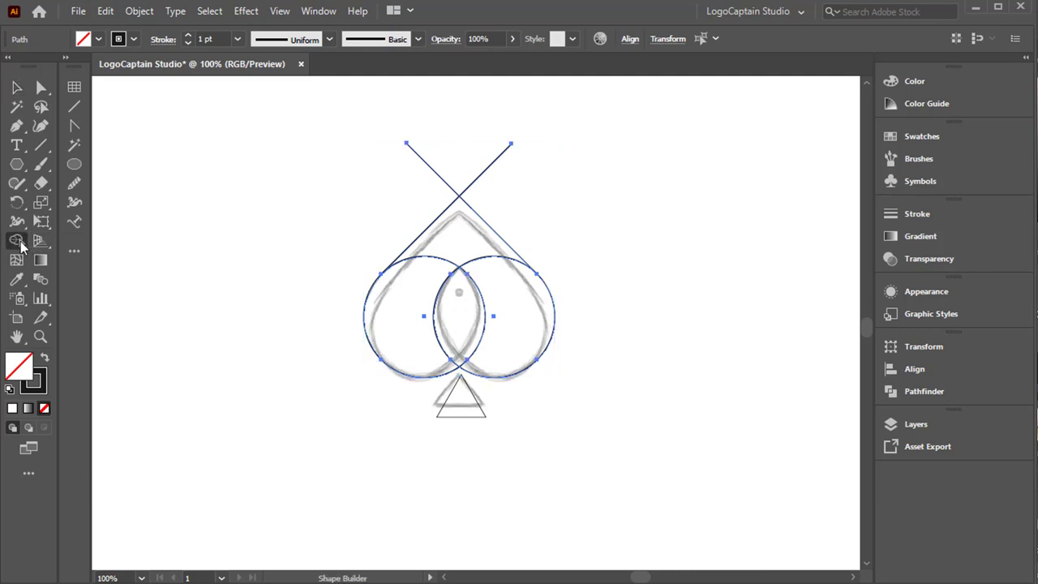
{"action": "left_click", "coordinate": [43, 359]}
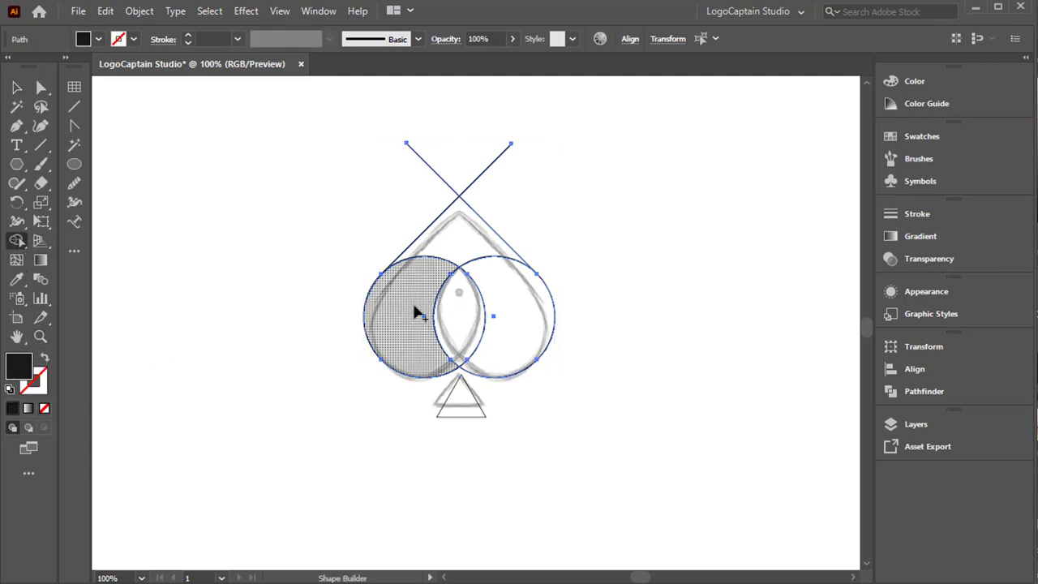
{"action": "mouse_move", "coordinate": [424, 290]}
{"action": "left_mouse_down"}
{"action": "mouse_move", "coordinate": [482, 271]}
{"action": "mouse_move", "coordinate": [494, 287]}
{"action": "mouse_move", "coordinate": [464, 319]}
{"action": "left_mouse_up"}
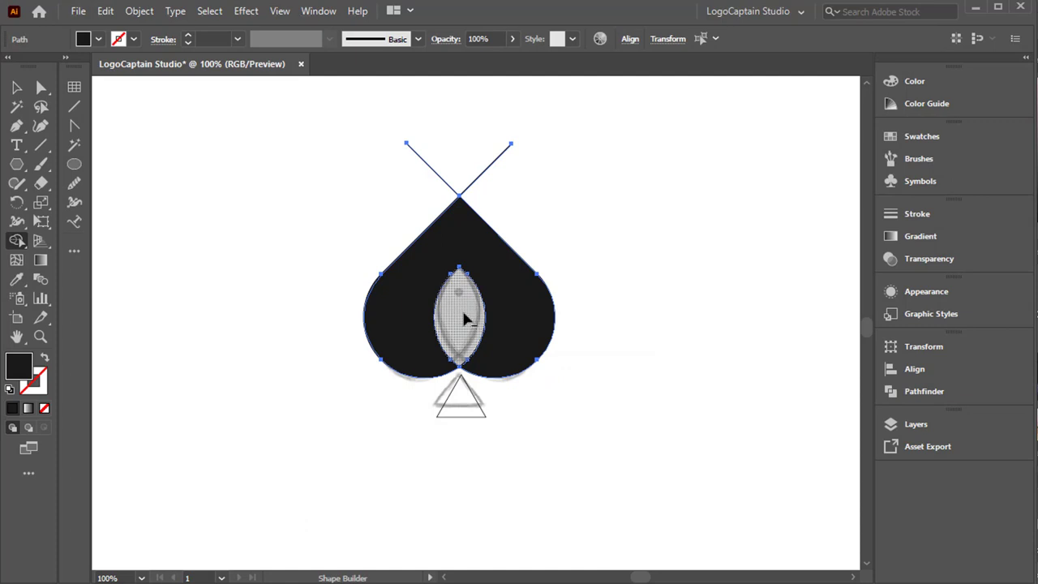
{"action": "left_click_drag", "start_coordinate": [431, 175], "coordinate": [520, 201]}
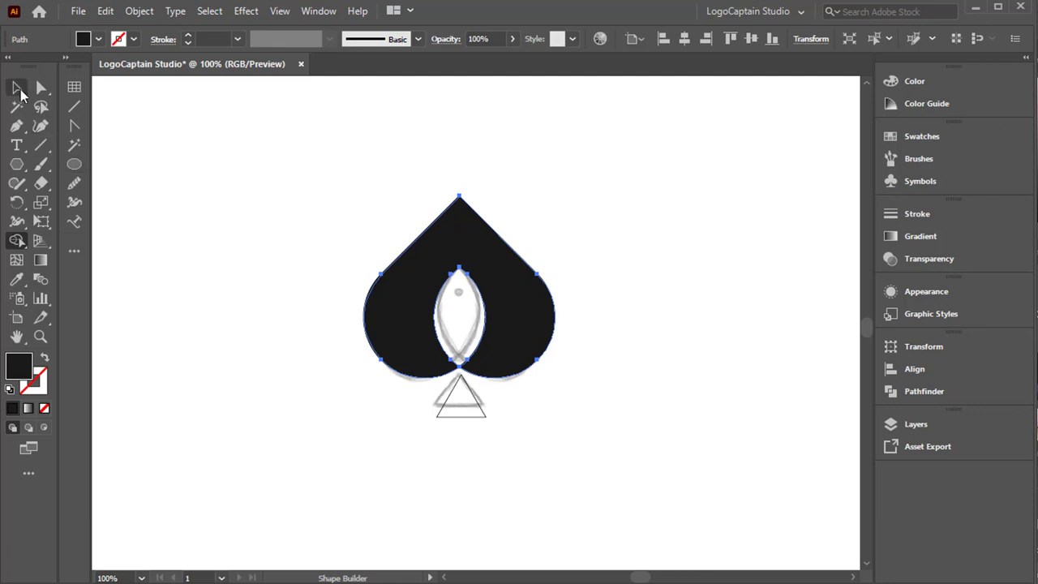
Step: Swap the stem triangle's fill and stroke so it has a black fill and no stroke
{"action": "key", "text": "v"}
{"action": "left_click", "coordinate": [376, 411]}
{"action": "left_click_drag", "start_coordinate": [410, 381], "coordinate": [469, 423]}
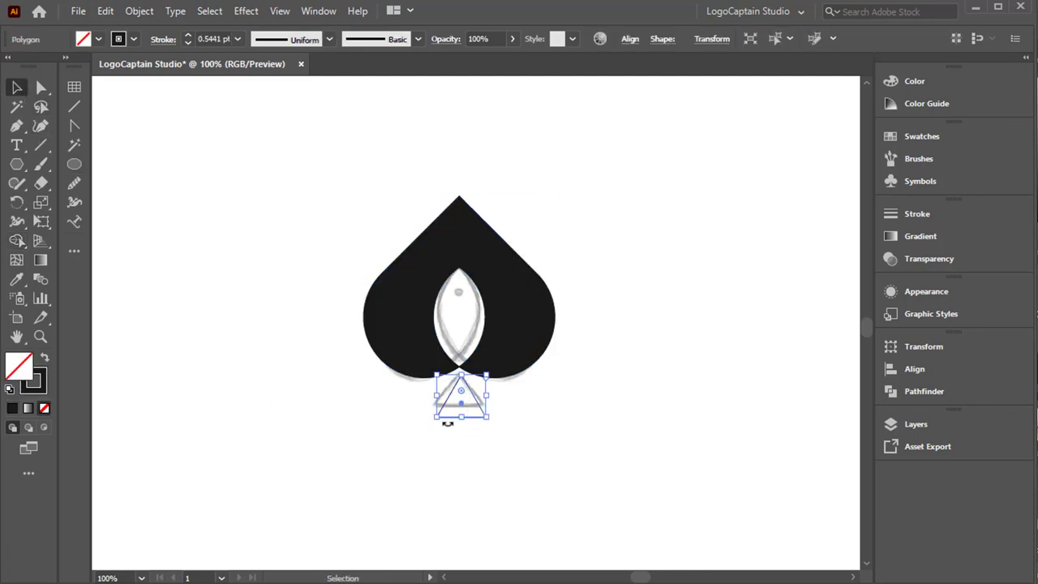
{"action": "left_click", "coordinate": [44, 358]}
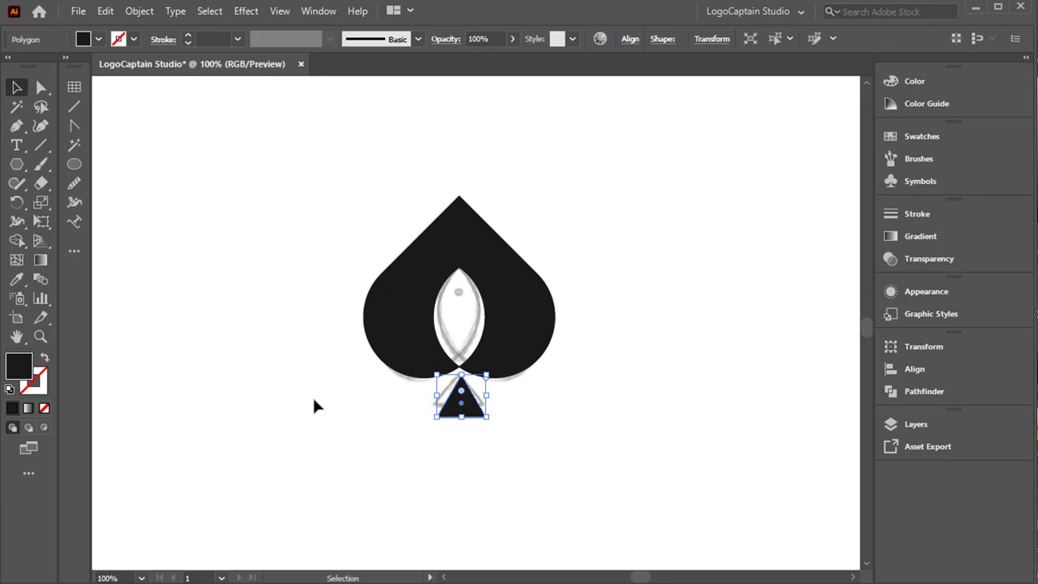
{"action": "left_click", "coordinate": [313, 399]}
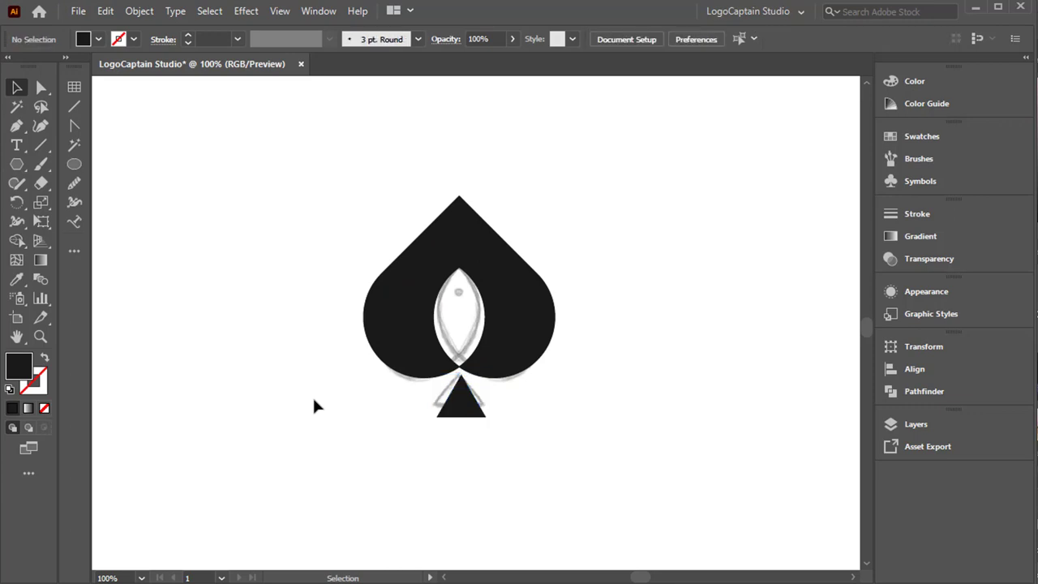
Step: Unlock the sketch image, move it to the upper-right corner of the canvas and scale it down to under half its size
{"action": "left_click", "coordinate": [144, 13]}
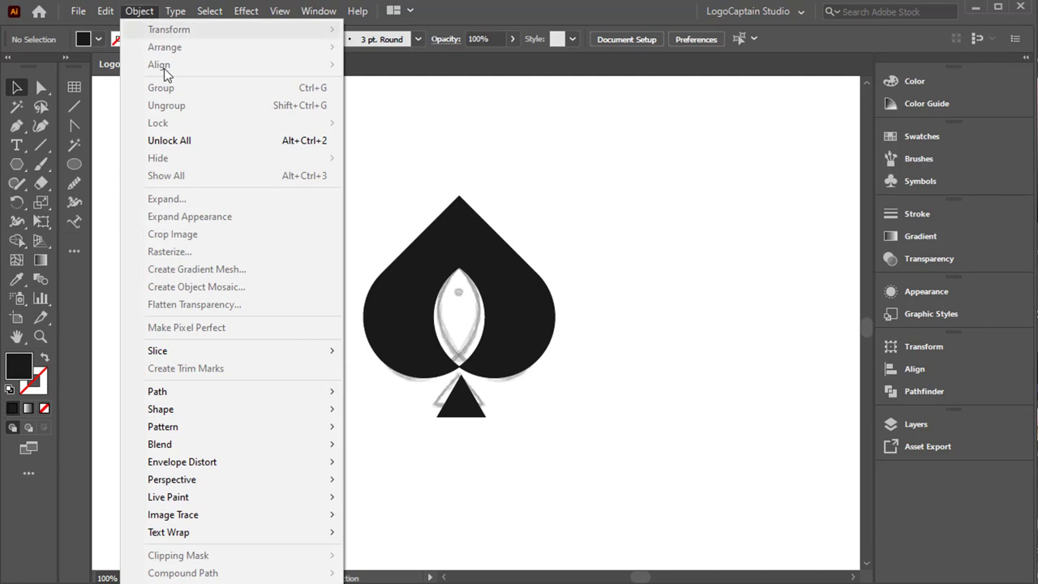
{"action": "left_click", "coordinate": [183, 145]}
{"action": "left_click", "coordinate": [304, 343]}
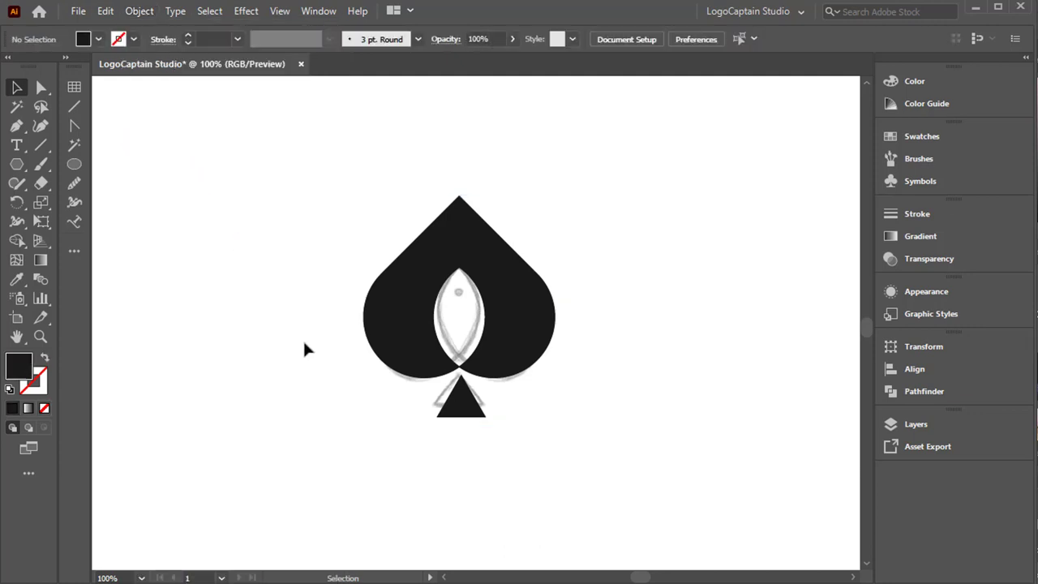
{"action": "left_click_drag", "start_coordinate": [392, 387], "coordinate": [671, 268]}
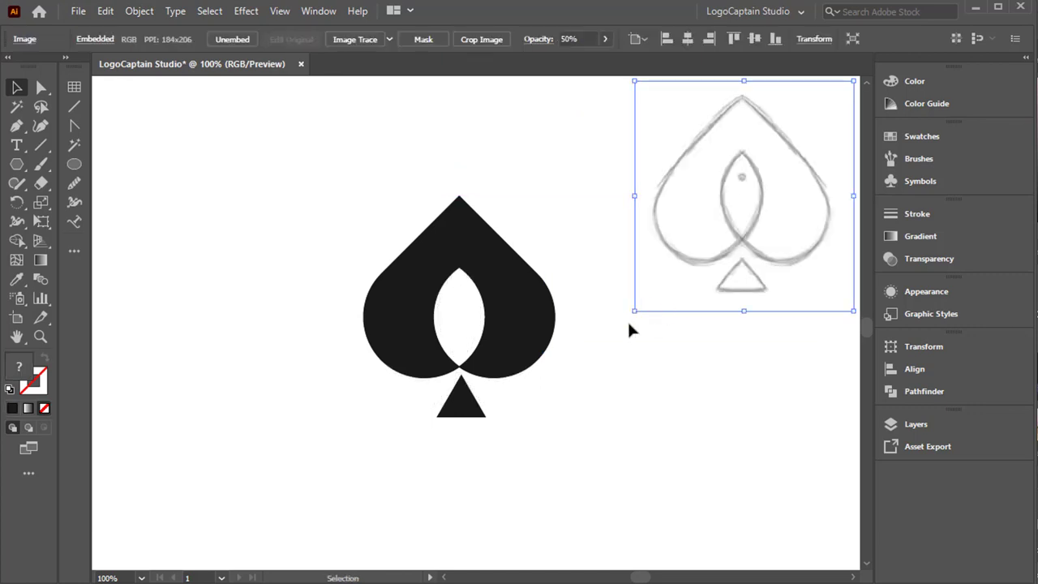
{"action": "left_click_drag", "start_coordinate": [634, 313], "coordinate": [736, 182]}
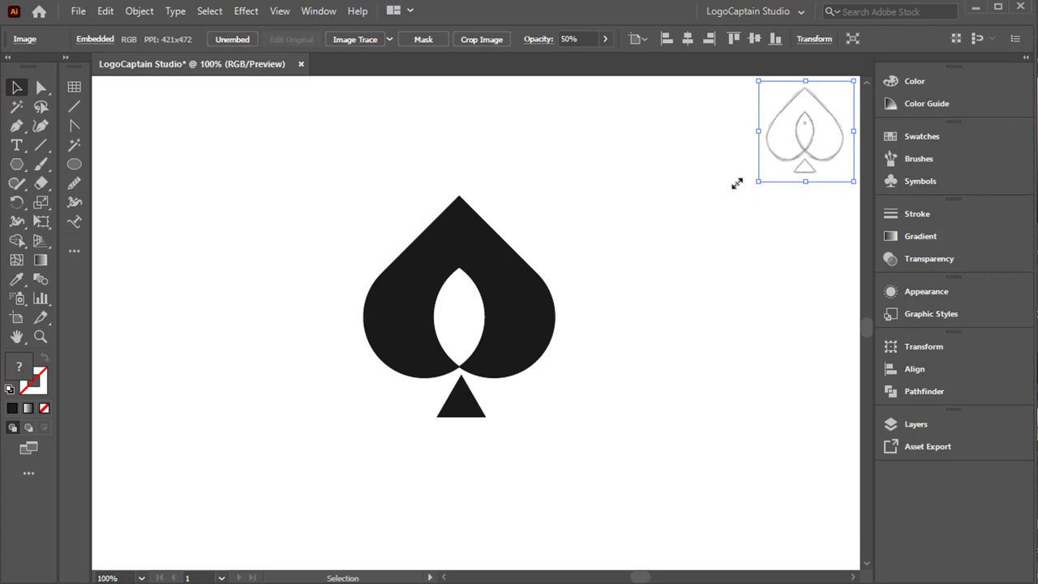
Step: Set the sketch image's opacity to 100% and deselect it
{"action": "left_click", "coordinate": [604, 39]}
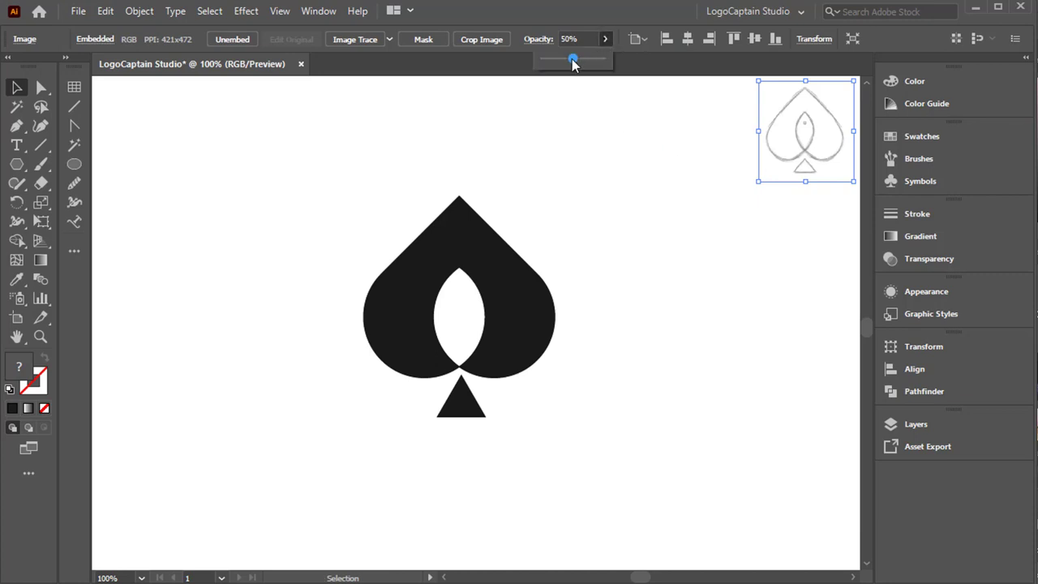
{"action": "left_click_drag", "start_coordinate": [572, 59], "coordinate": [620, 60]}
{"action": "left_click", "coordinate": [584, 243]}
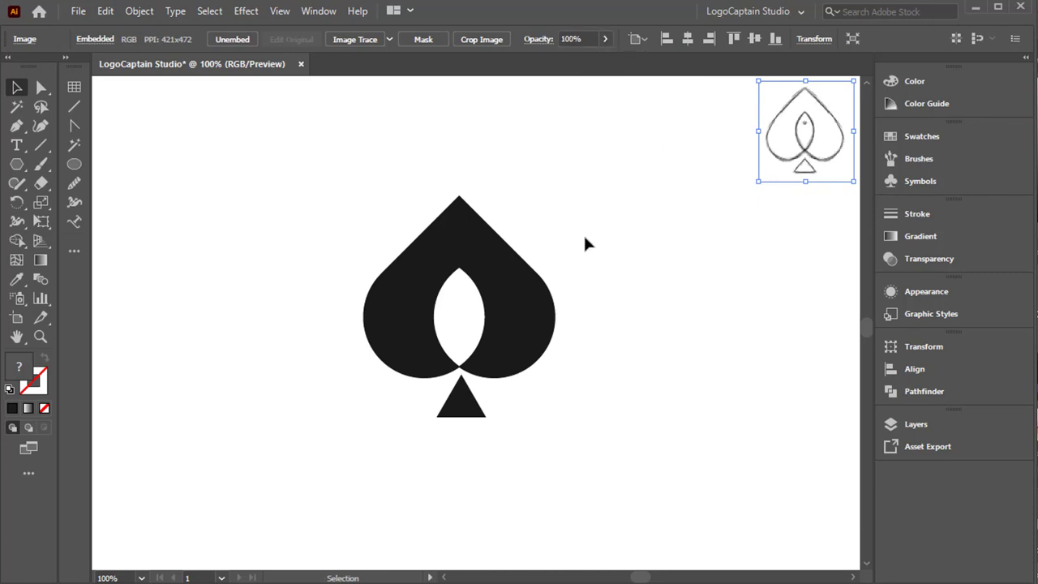
{"action": "left_click", "coordinate": [585, 243]}
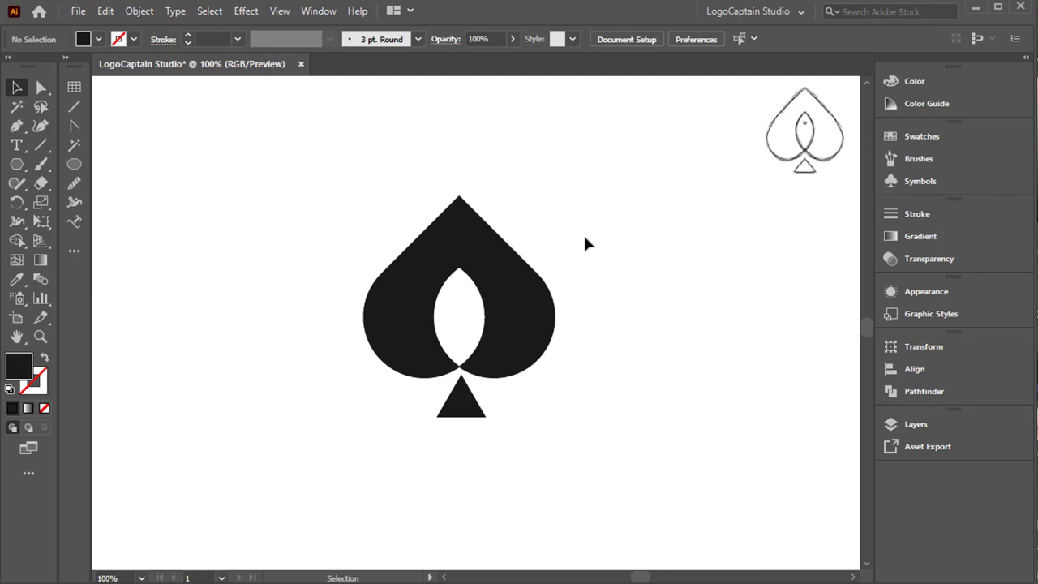
Step: Remove the stroke from the spade body, keeping only its black fill
{"action": "left_click", "coordinate": [522, 297]}
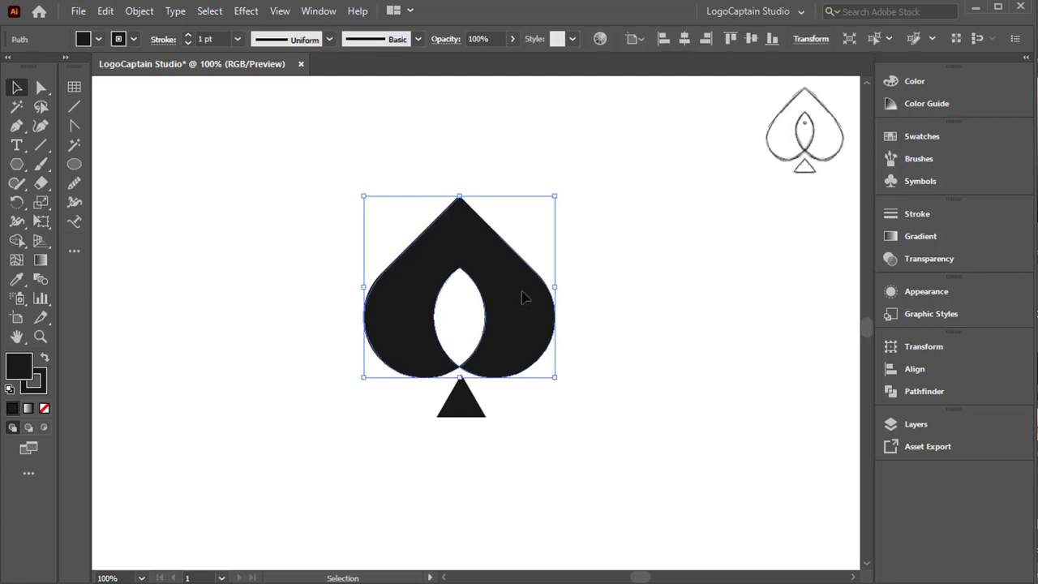
{"action": "left_click", "coordinate": [44, 408]}
{"action": "left_click", "coordinate": [45, 357]}
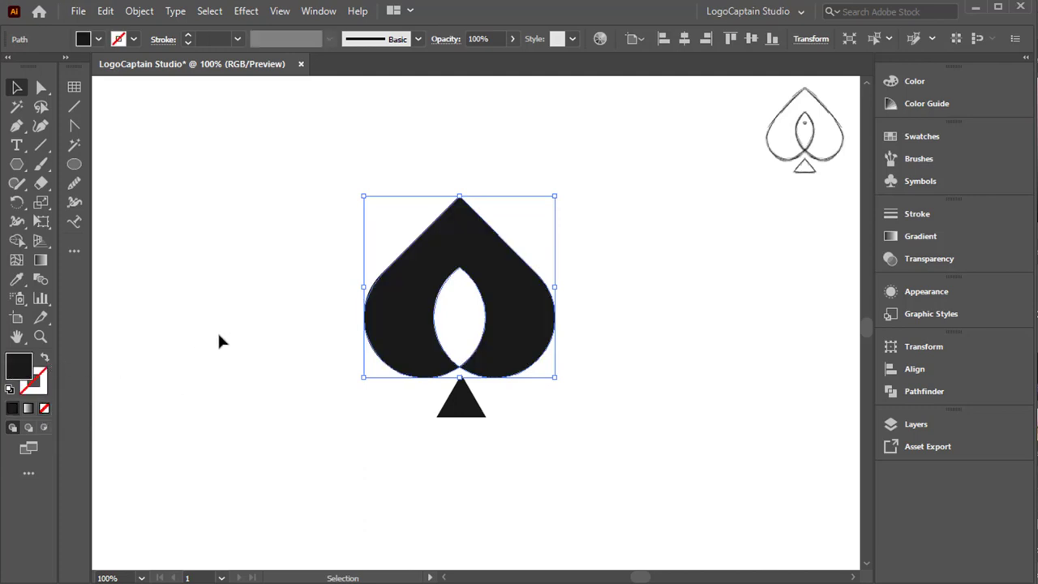
{"action": "left_click", "coordinate": [218, 336]}
Step: Draw a black circle beside the spade and a smaller one overlapping its upper-right part
{"action": "left_click", "coordinate": [70, 166]}
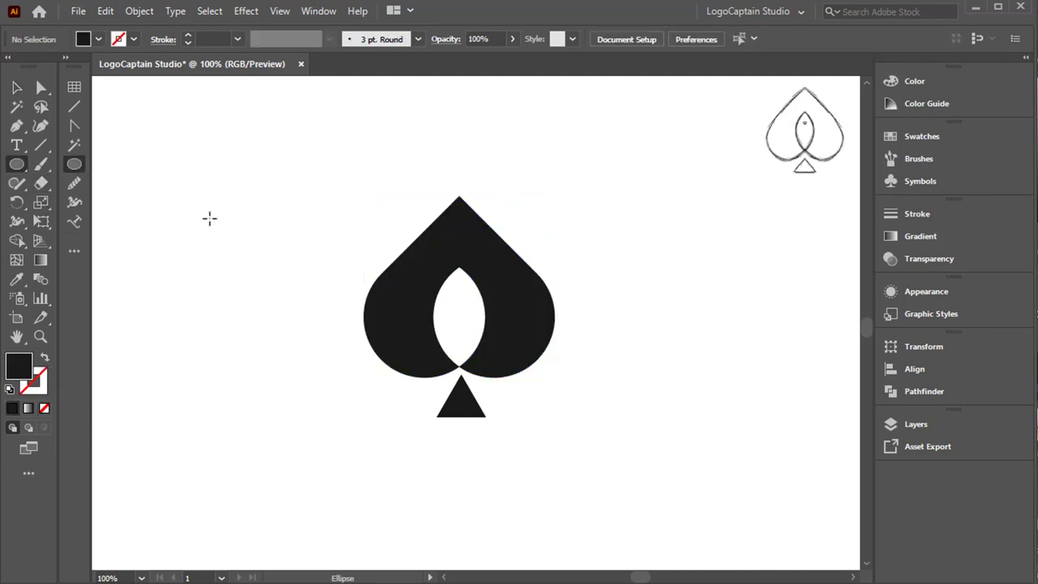
{"action": "left_click_drag", "start_coordinate": [203, 192], "coordinate": [279, 270]}
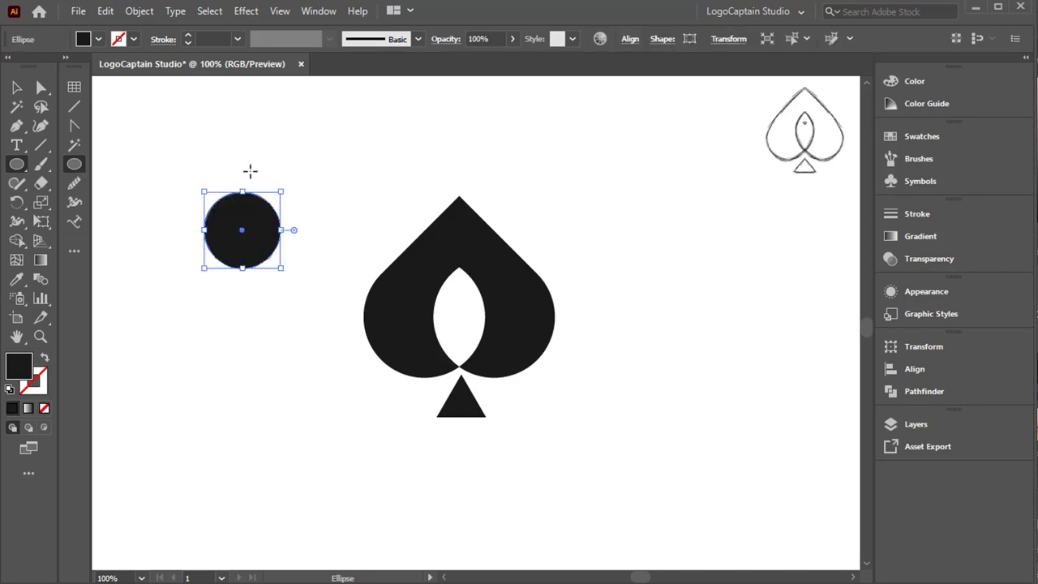
{"action": "left_click_drag", "start_coordinate": [247, 170], "coordinate": [253, 217]}
Step: Exclude the overlap of the two circles, ungroup the result and delete the outer sliver to leave a crescent
{"action": "left_click", "coordinate": [16, 87]}
{"action": "left_click_drag", "start_coordinate": [192, 171], "coordinate": [276, 256]}
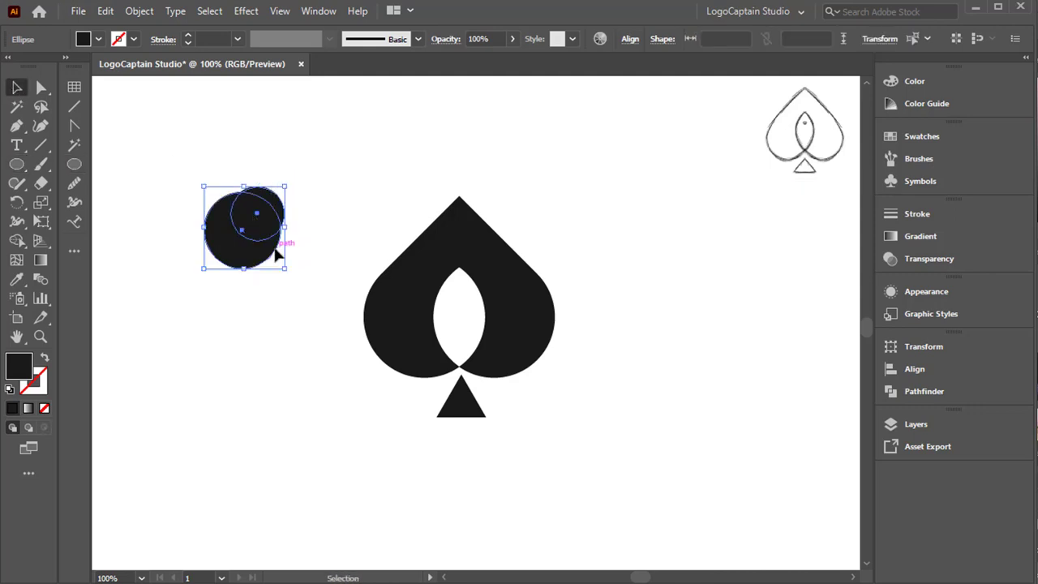
{"action": "left_click", "coordinate": [913, 389]}
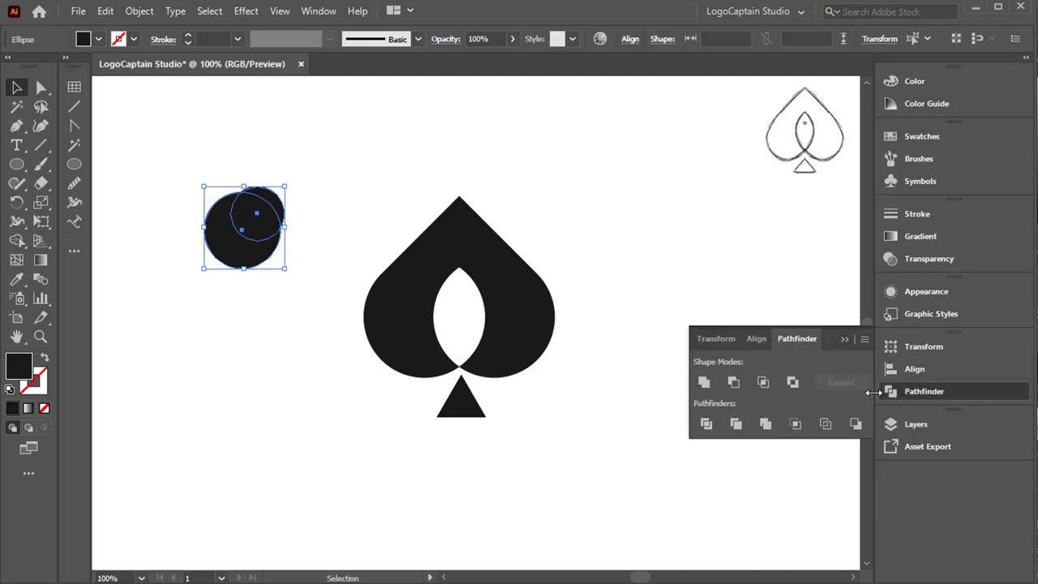
{"action": "left_click", "coordinate": [794, 382]}
{"action": "right_click", "coordinate": [310, 193]}
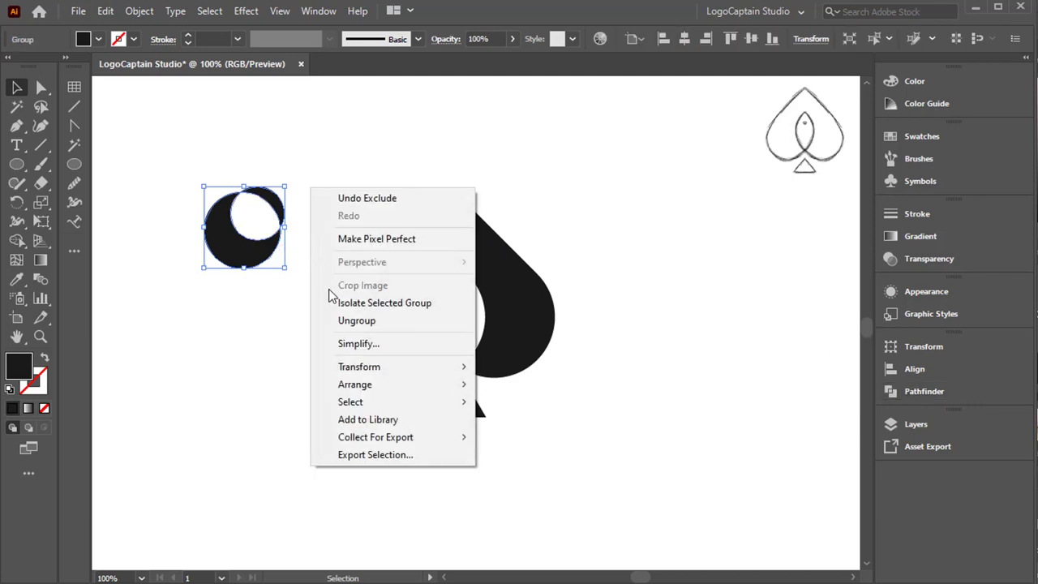
{"action": "left_click", "coordinate": [329, 322]}
{"action": "left_click", "coordinate": [326, 281]}
{"action": "left_click", "coordinate": [271, 209]}
{"action": "key", "text": "Delete"}
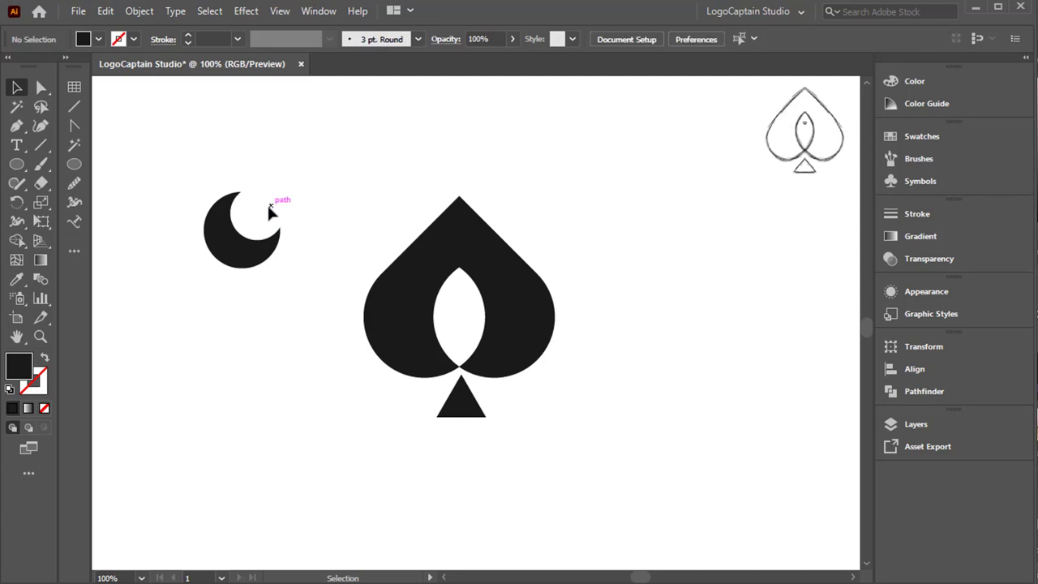
Step: Scale the crescent down and place it in the upper part of the fish cutout as the eye
{"action": "left_click", "coordinate": [270, 208]}
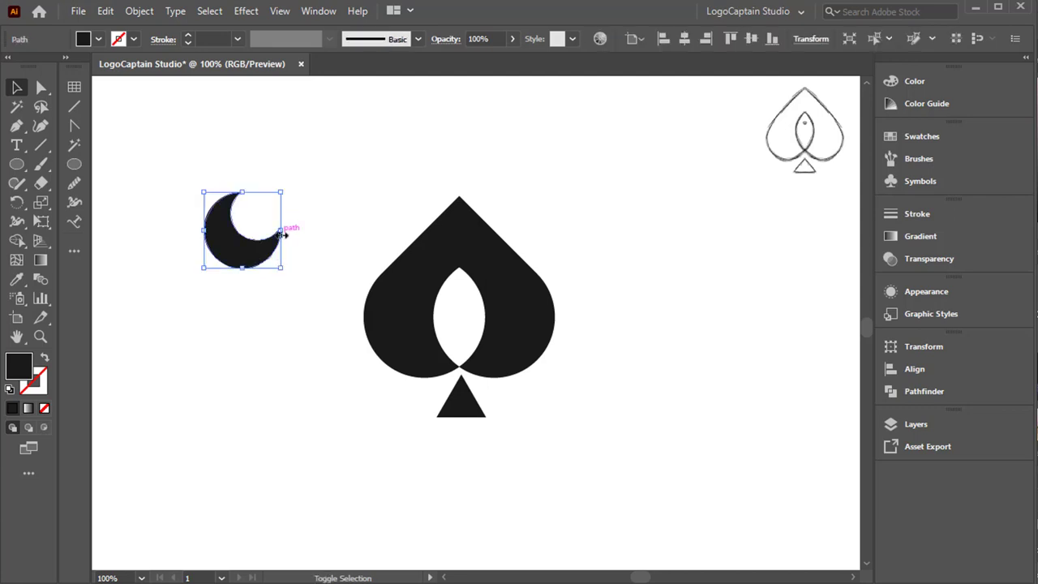
{"action": "left_click_drag", "start_coordinate": [280, 231], "coordinate": [463, 294]}
{"action": "left_click", "coordinate": [553, 231]}
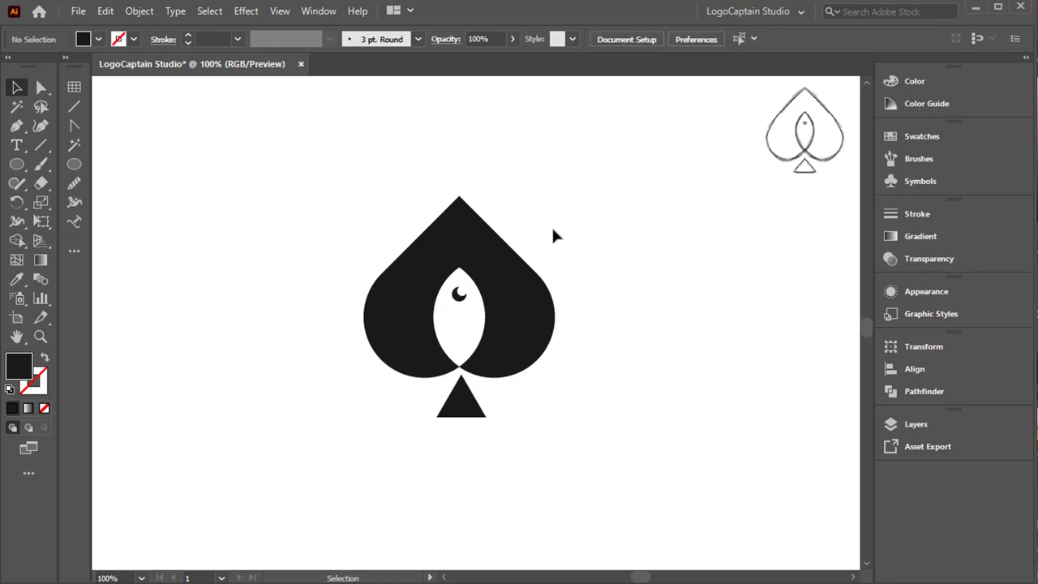
Step: Align the spade, stem triangle and eye to one another on their horizontal centers
{"action": "left_click_drag", "start_coordinate": [358, 209], "coordinate": [555, 432]}
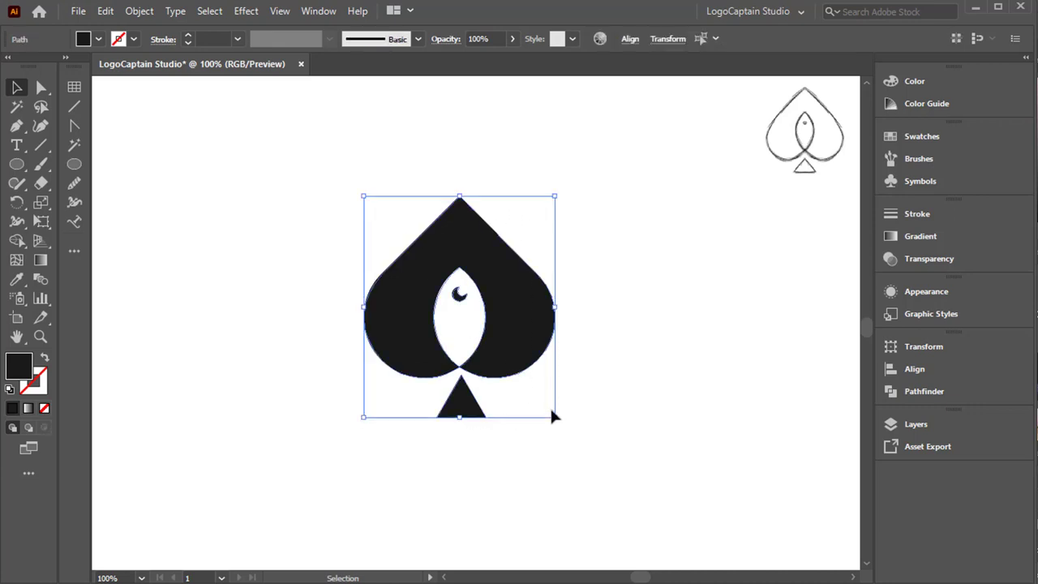
{"action": "left_click", "coordinate": [892, 369]}
{"action": "left_click", "coordinate": [732, 383]}
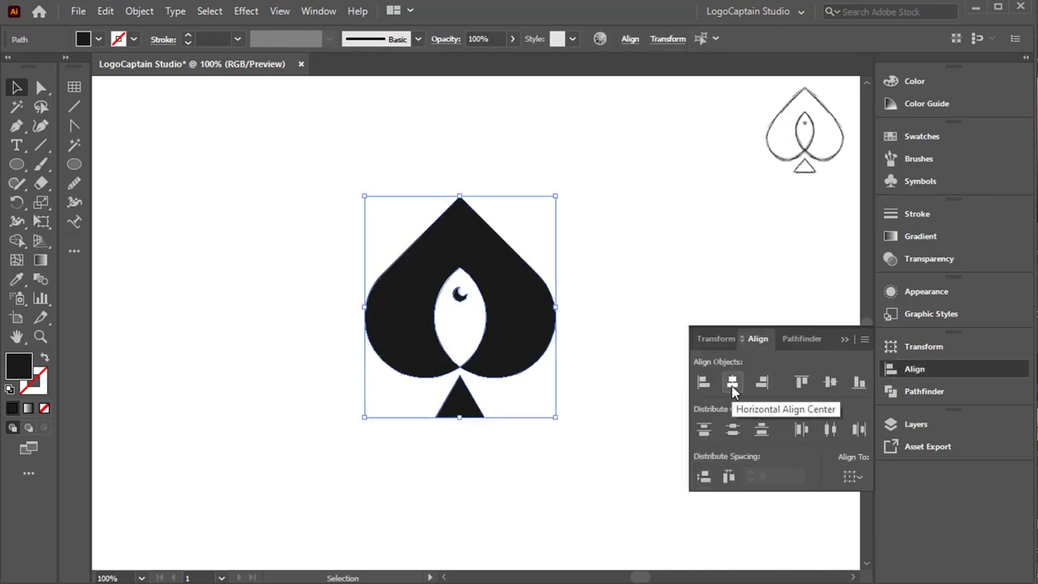
{"action": "left_click", "coordinate": [844, 339]}
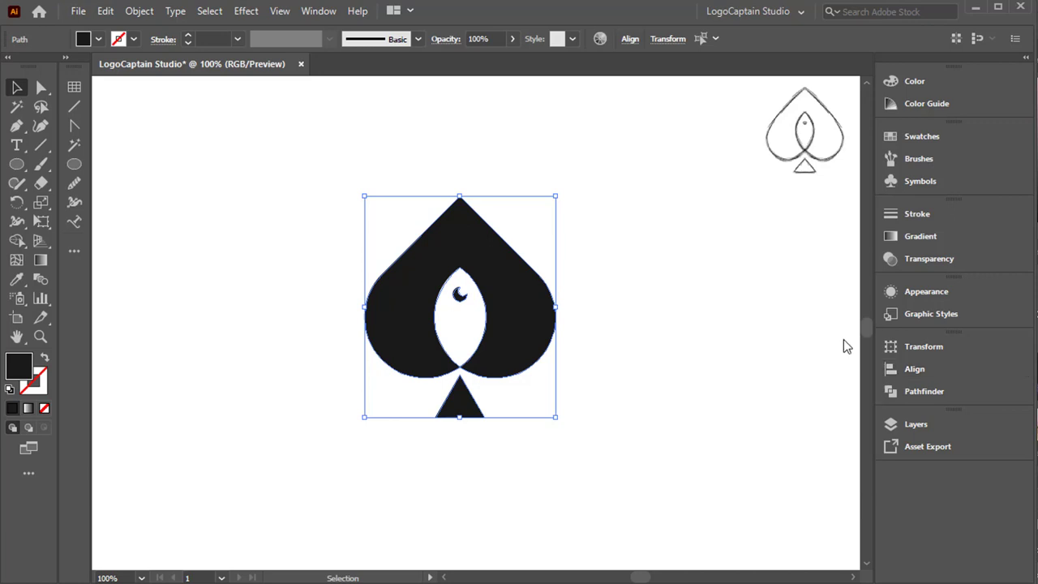